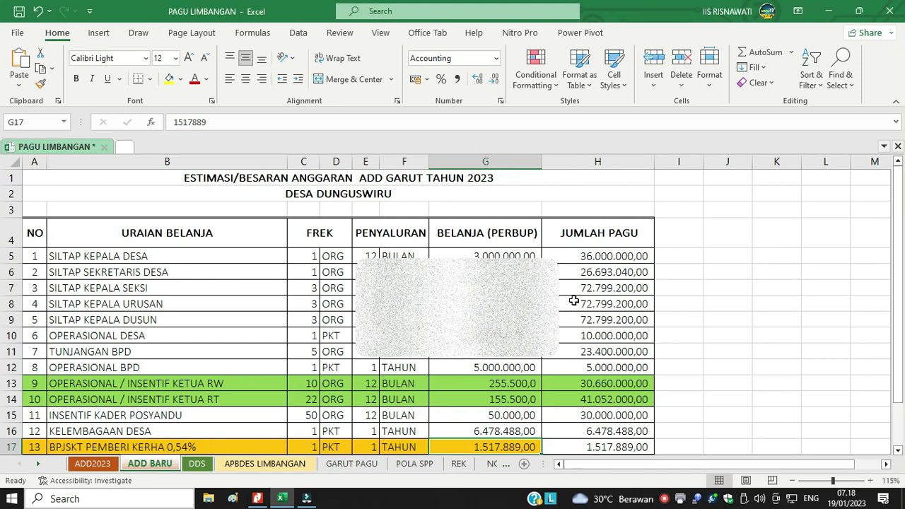
Check the ADD BARU sheet's decree-minus-total difference formula in H20
scroll(573, 301, down, 2)
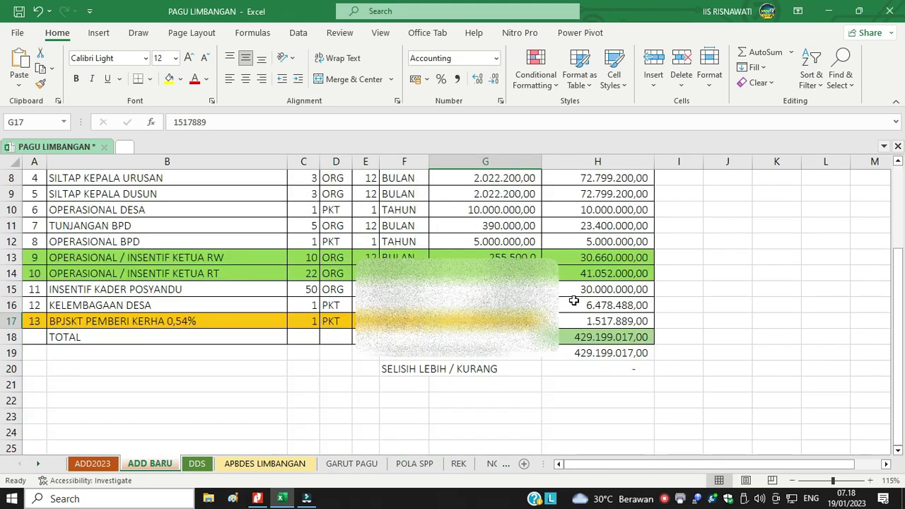
scroll(573, 300, up, 3)
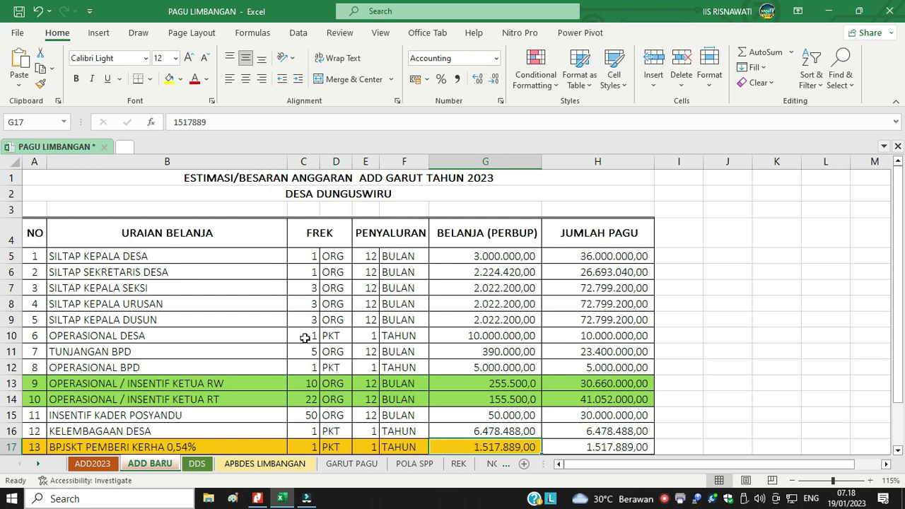
scroll(305, 360, down, 2)
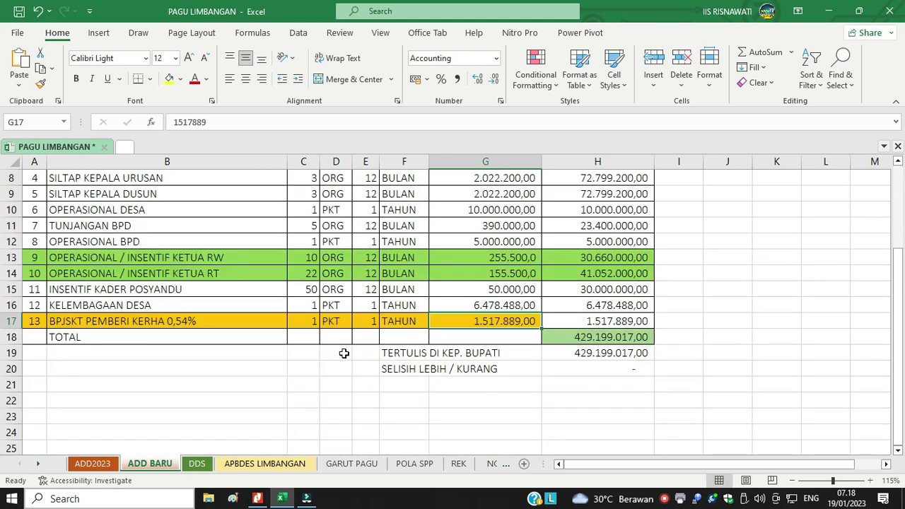
scroll(344, 354, down, 1)
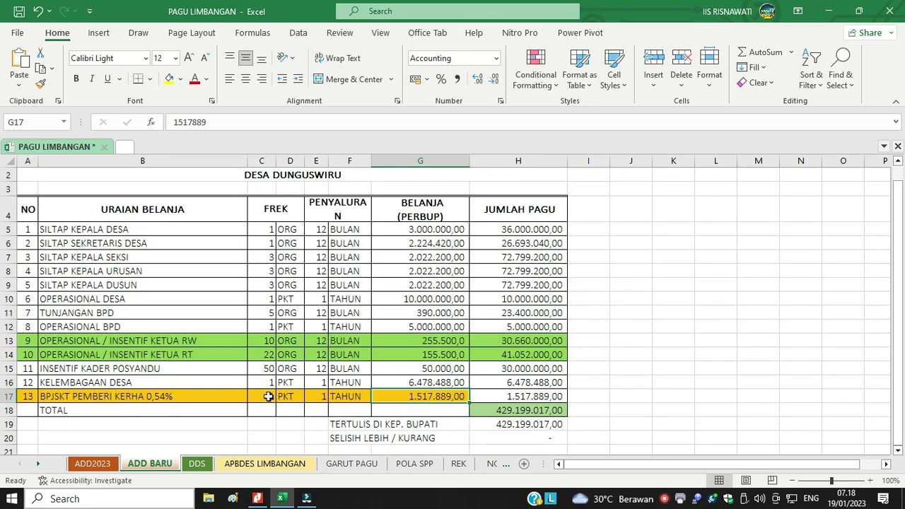
click(544, 438)
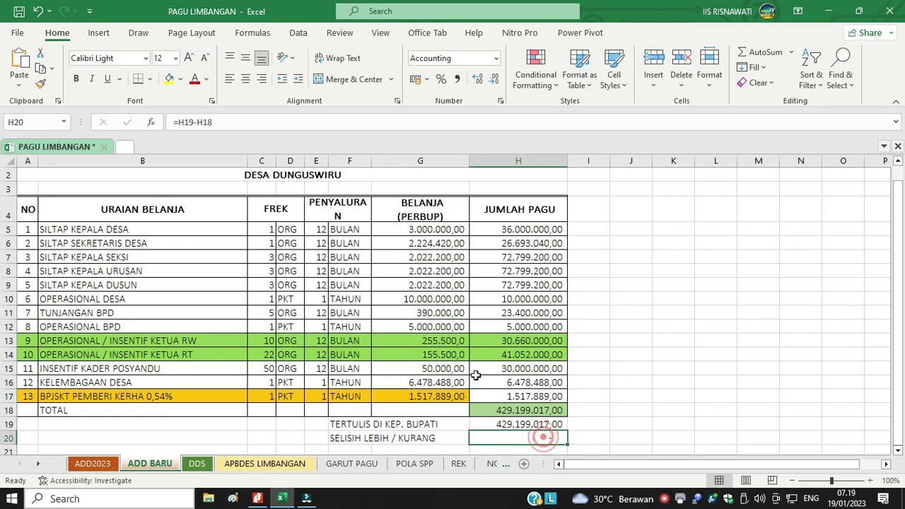
Check the BPJSKT PEMBERI KERJA 0,54% row, then bring up the PERBUP regulation PDF
click(432, 397)
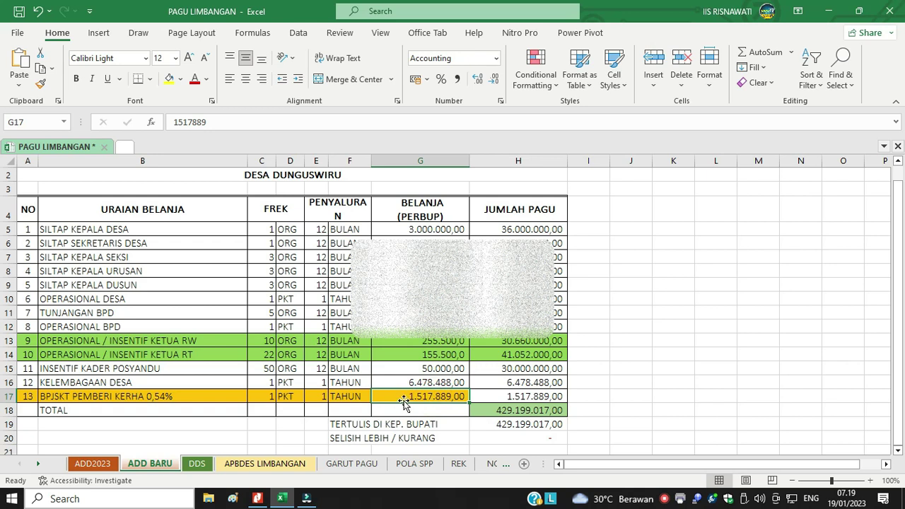
click(131, 398)
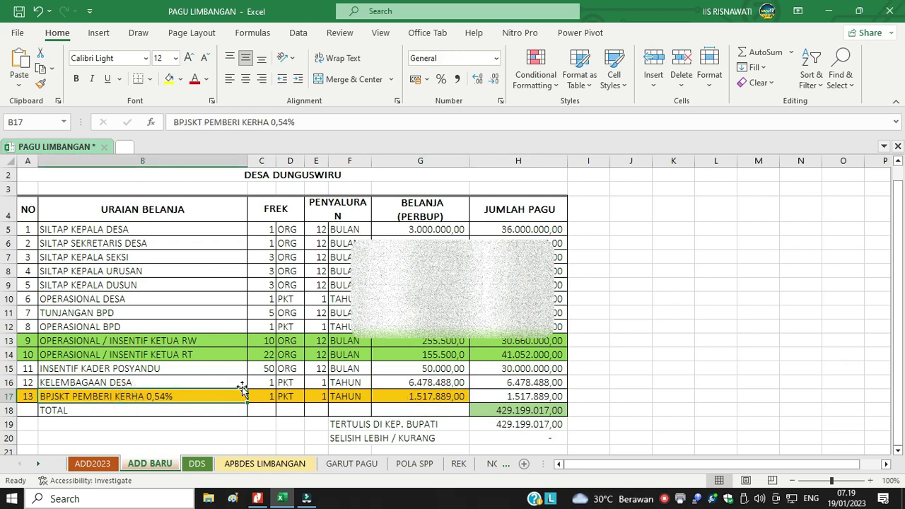
click(257, 498)
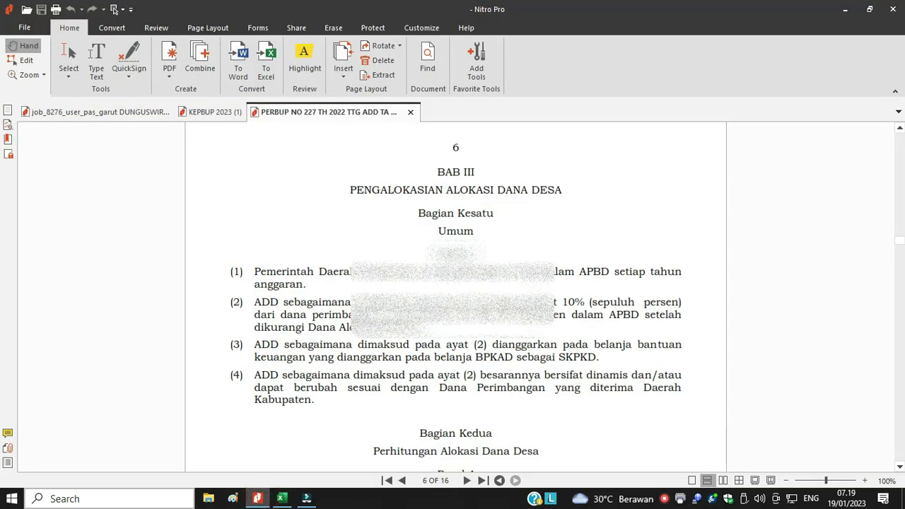
Select the Pasal 6 amounts: Rp3.000.000,00, Rp2.224.420,00 and three Rp2.022.200,00 items
scroll(534, 274, down, 10)
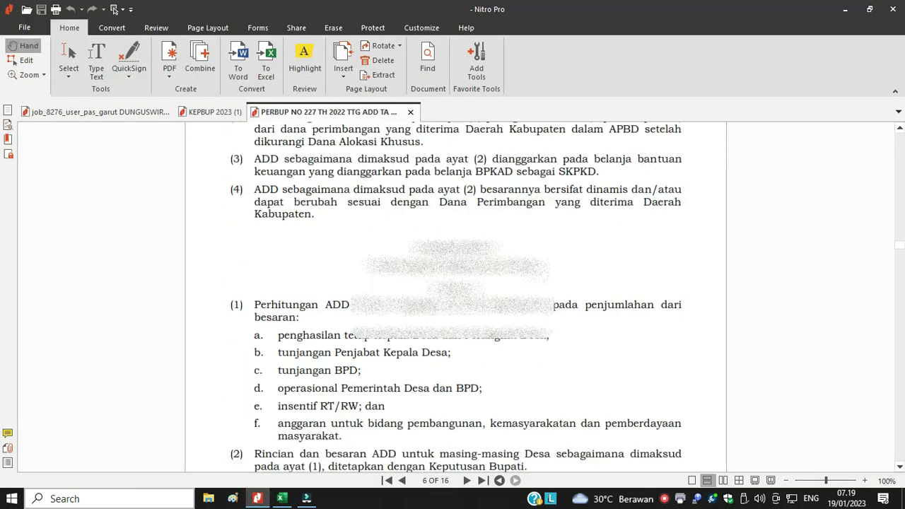
scroll(533, 274, down, 7)
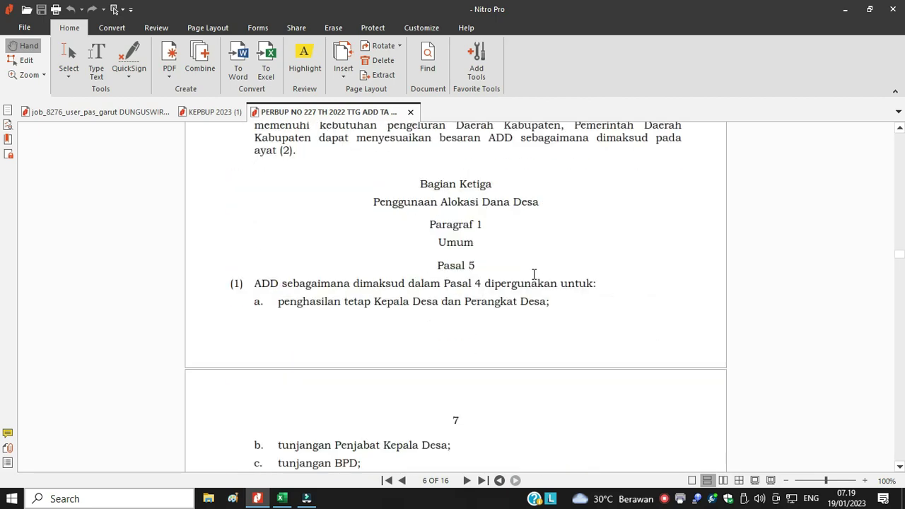
scroll(533, 274, down, 13)
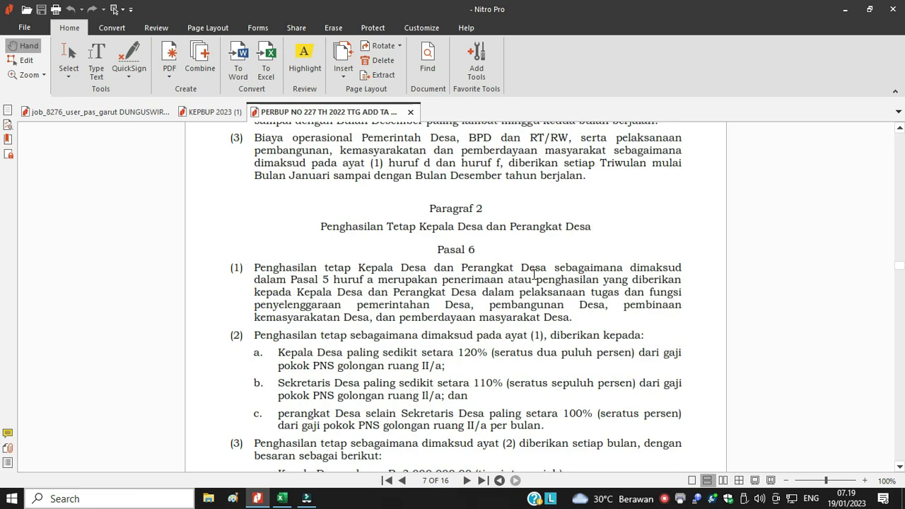
scroll(533, 275, down, 5)
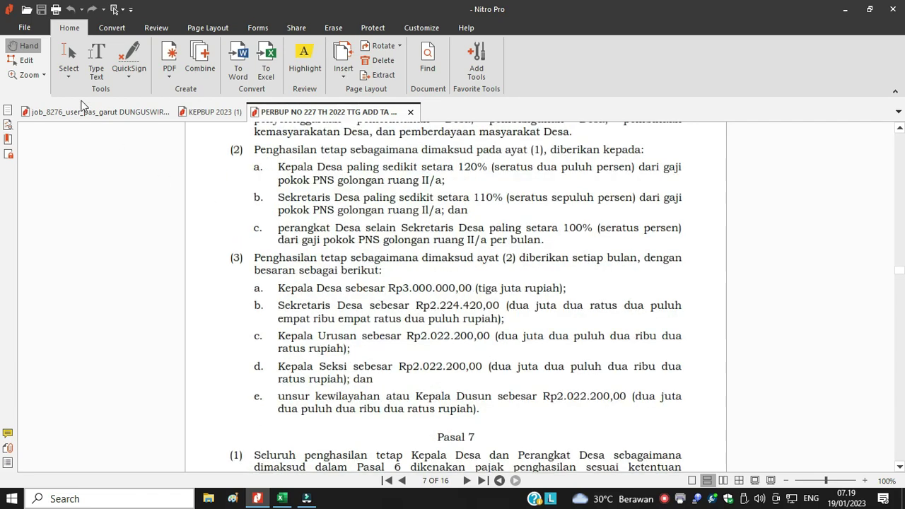
click(68, 53)
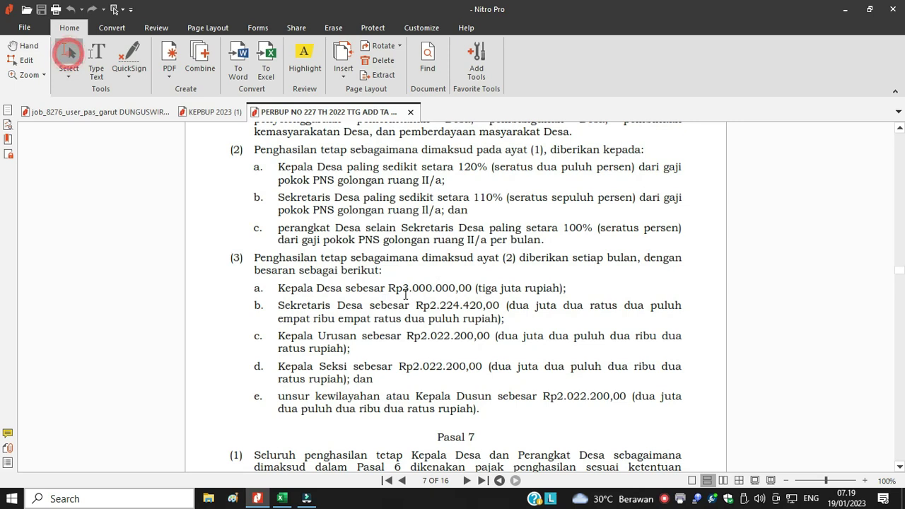
double_click(393, 288)
click(441, 305)
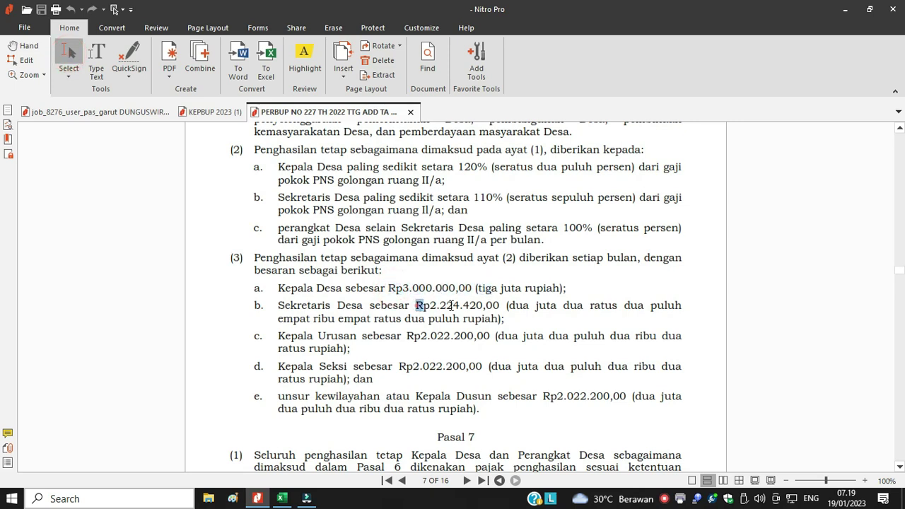
double_click(441, 305)
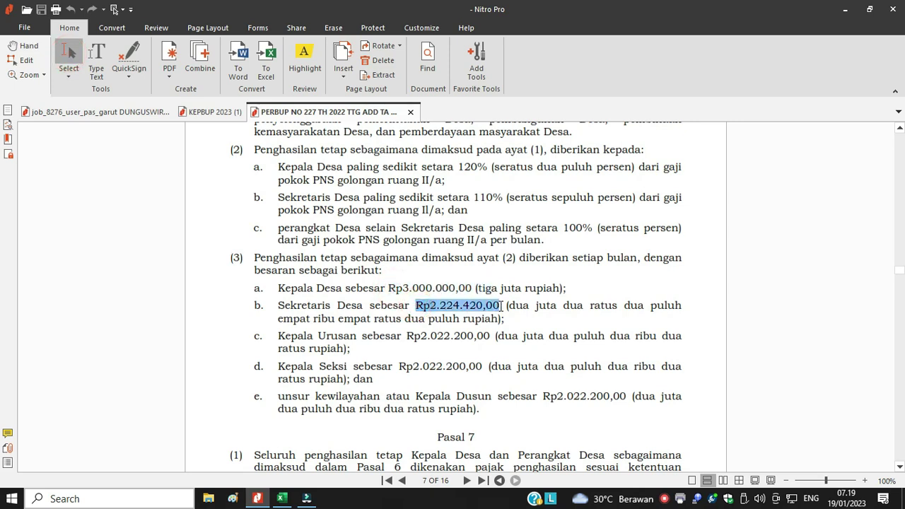
drag(408, 341, 490, 337)
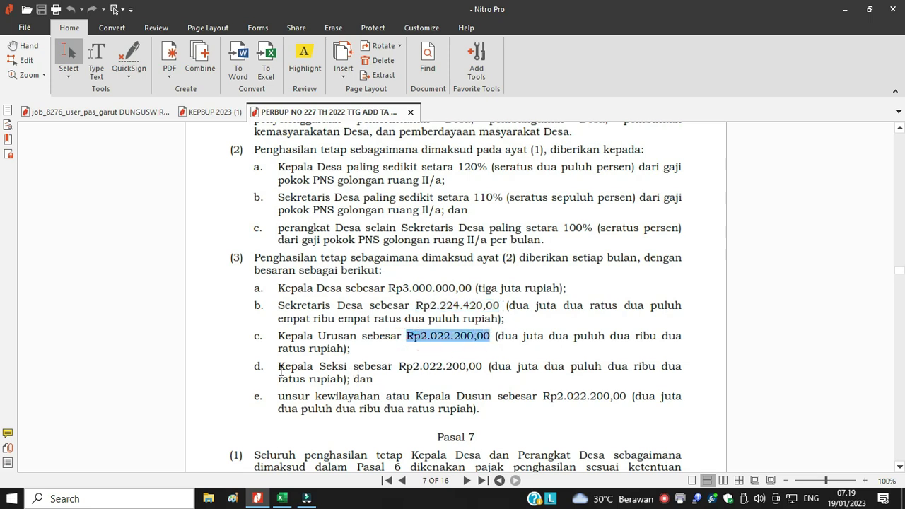
drag(400, 366, 484, 368)
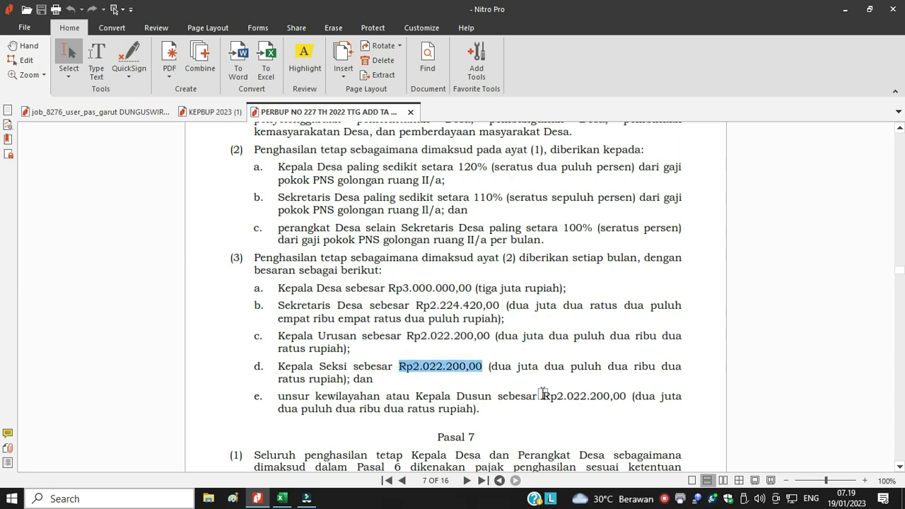
drag(542, 396, 617, 402)
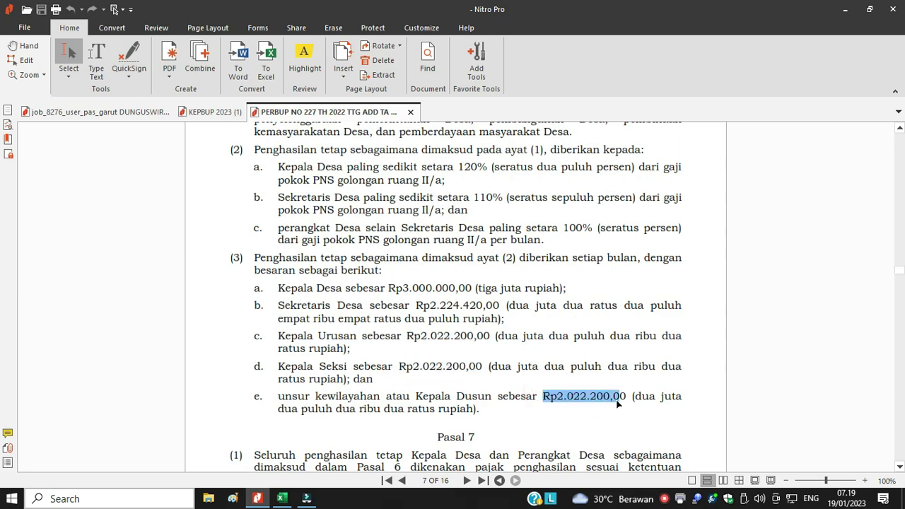
Scroll the regulation to Pasal 7 at the top of page 8
scroll(622, 400, down, 3)
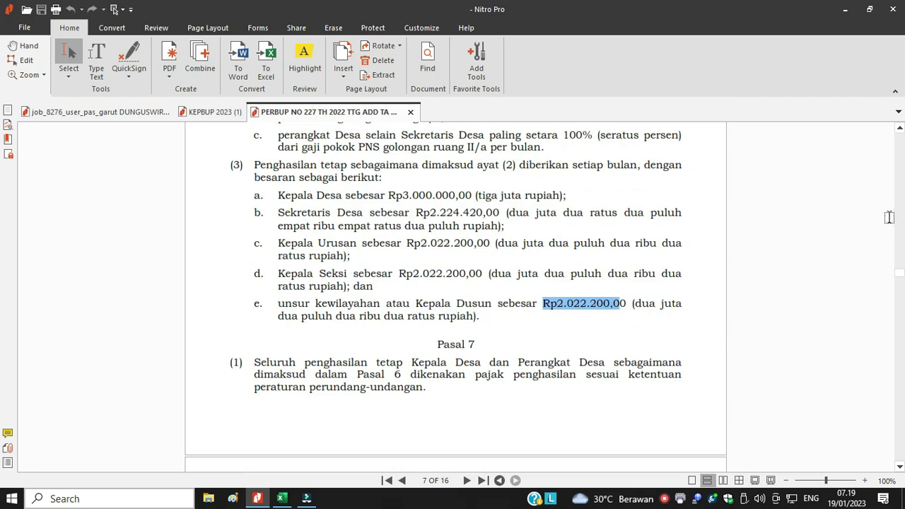
drag(899, 277, 901, 287)
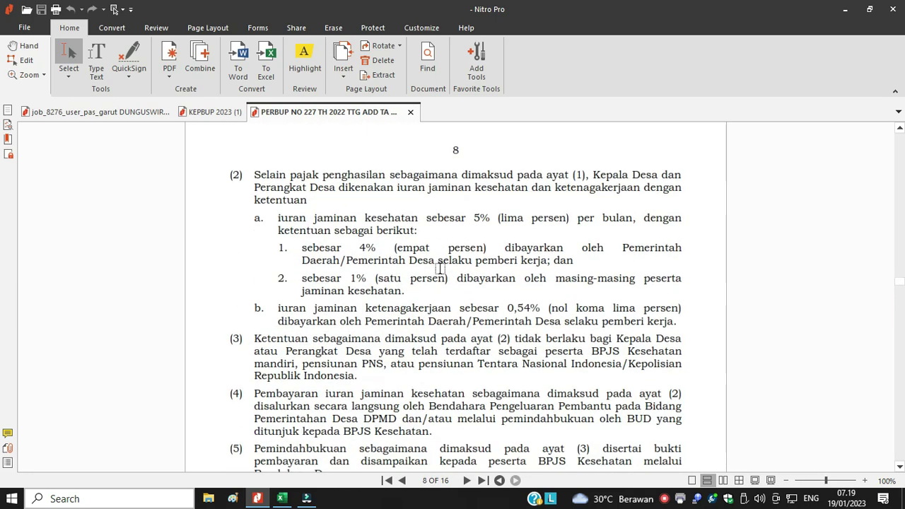
click(900, 129)
click(900, 128)
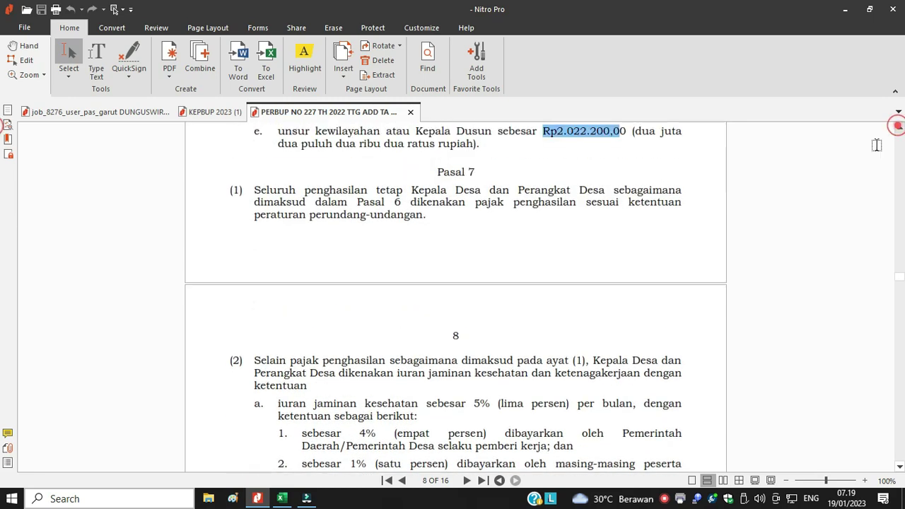
Select the Pasal 7 heading and the 1% health and 0,54% employment contribution items
drag(432, 173, 478, 173)
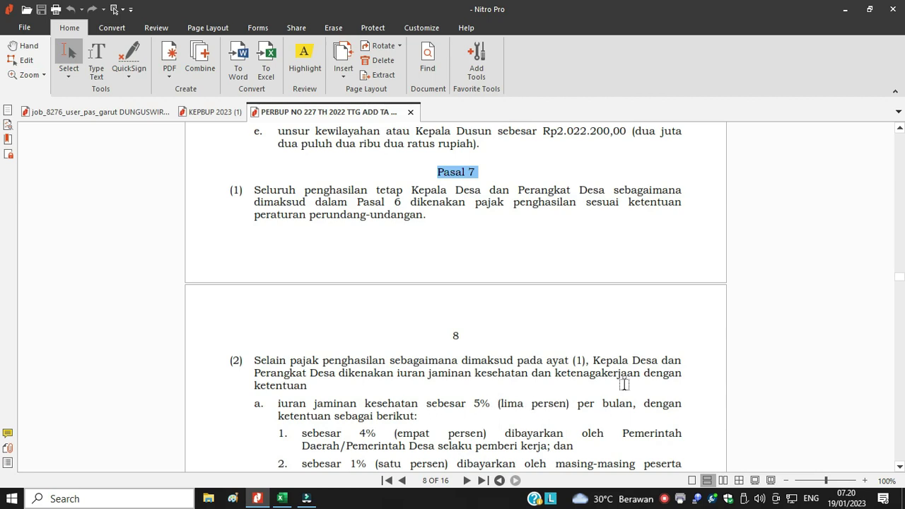
scroll(899, 281, down, 4)
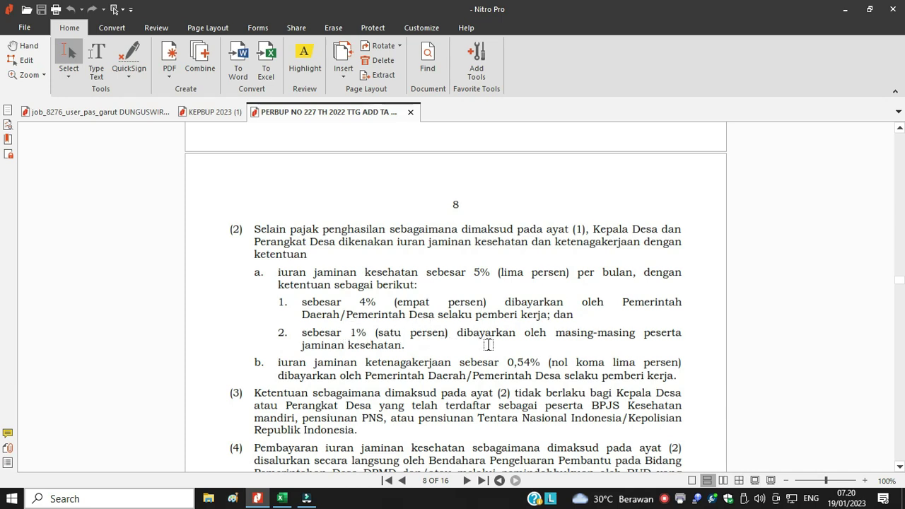
drag(298, 329, 680, 351)
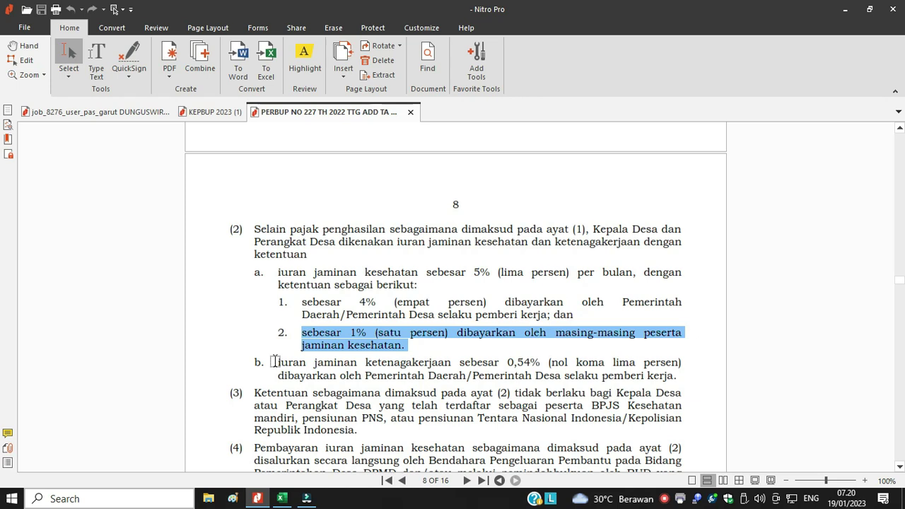
drag(274, 362, 676, 388)
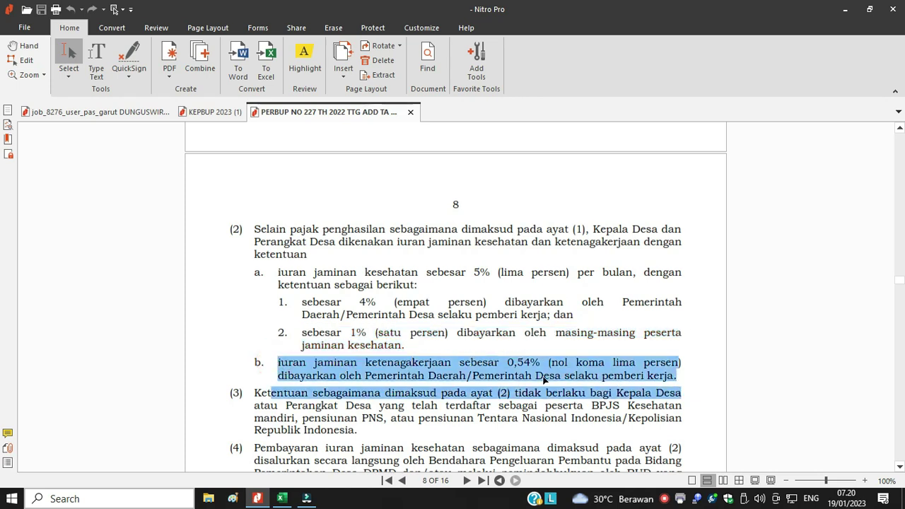
click(300, 367)
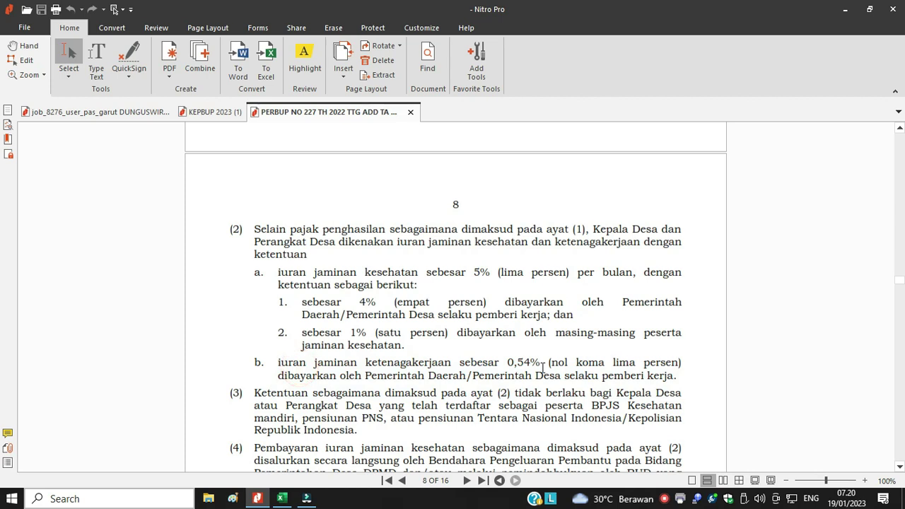
Highlight 'pemberi kerja' in yellow in item b and item 1
click(304, 58)
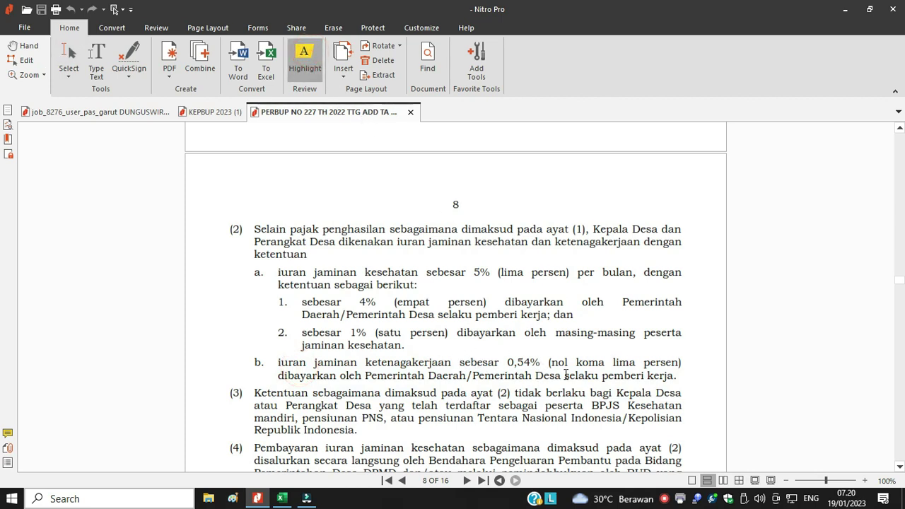
drag(599, 375, 677, 375)
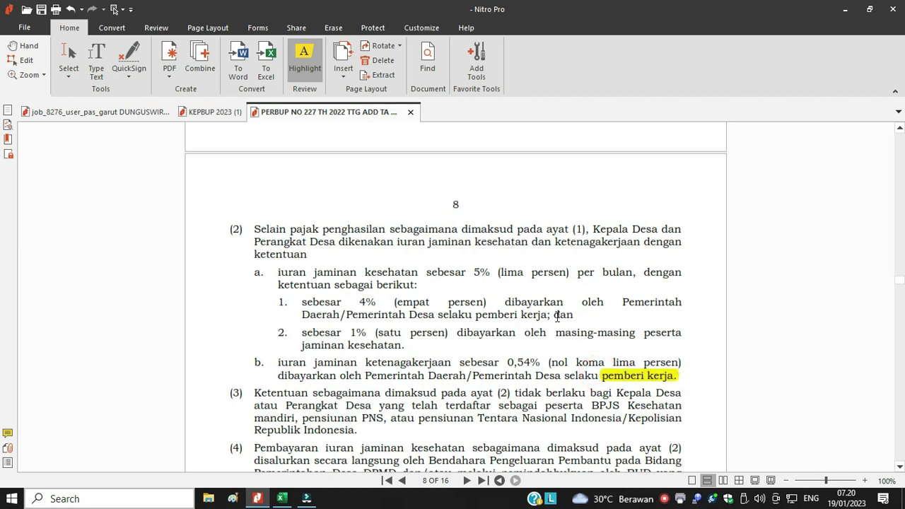
drag(466, 314, 549, 315)
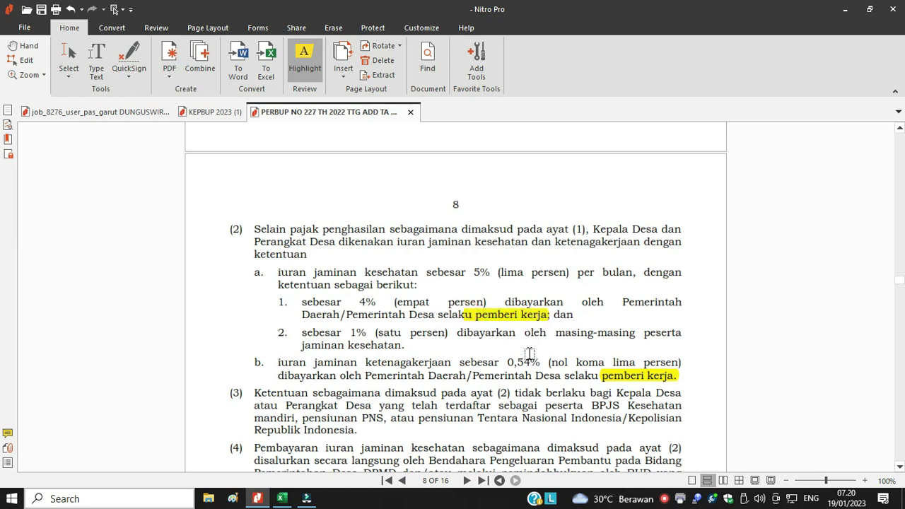
Finish reading page 8 and switch to the KEPBUP 2023 (1) allocation decree
scroll(529, 354, down, 3)
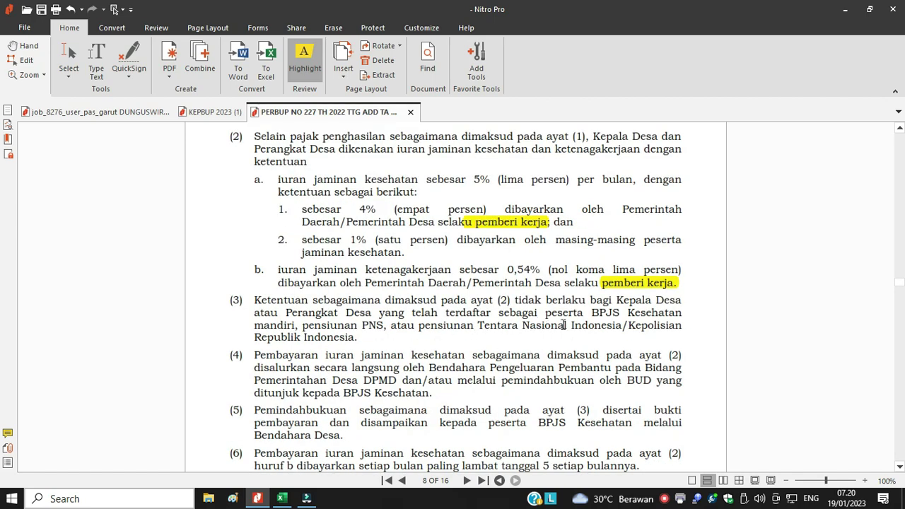
scroll(565, 325, down, 3)
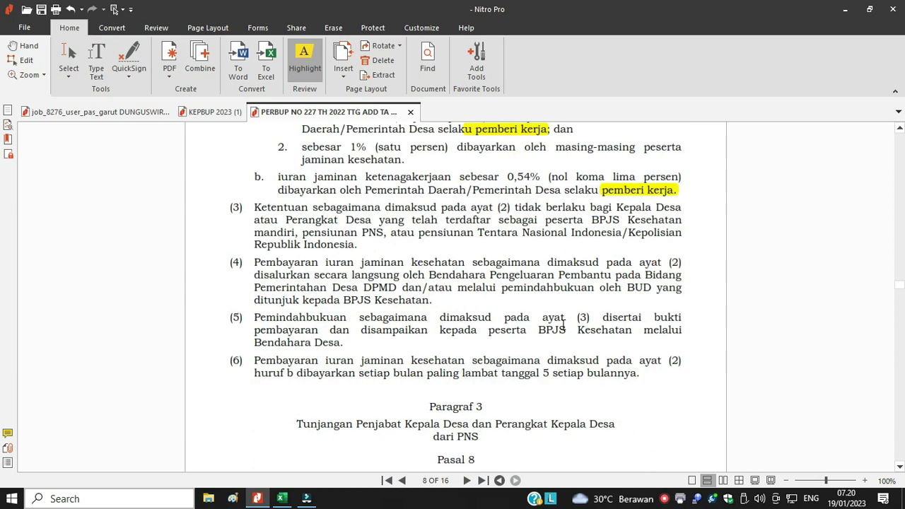
scroll(563, 325, down, 3)
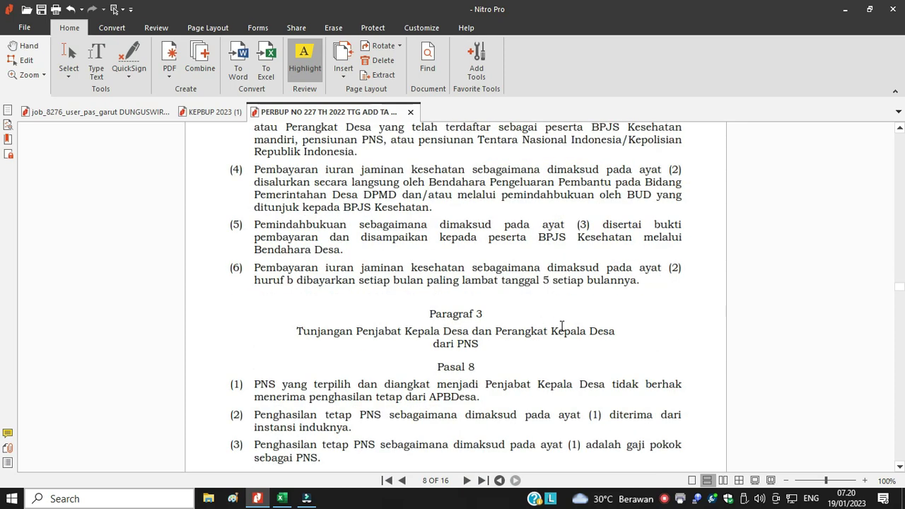
click(213, 115)
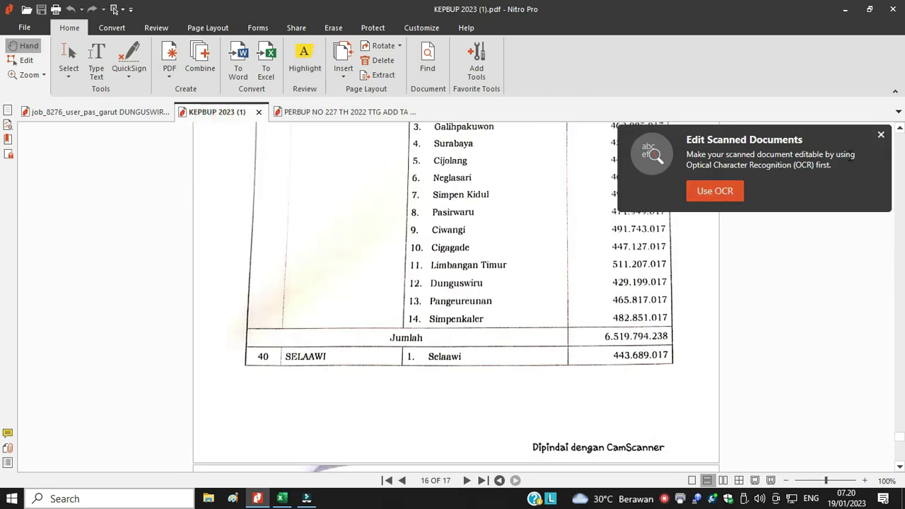
Close the Edit Scanned Documents OCR popup and bring up Windows search
click(881, 135)
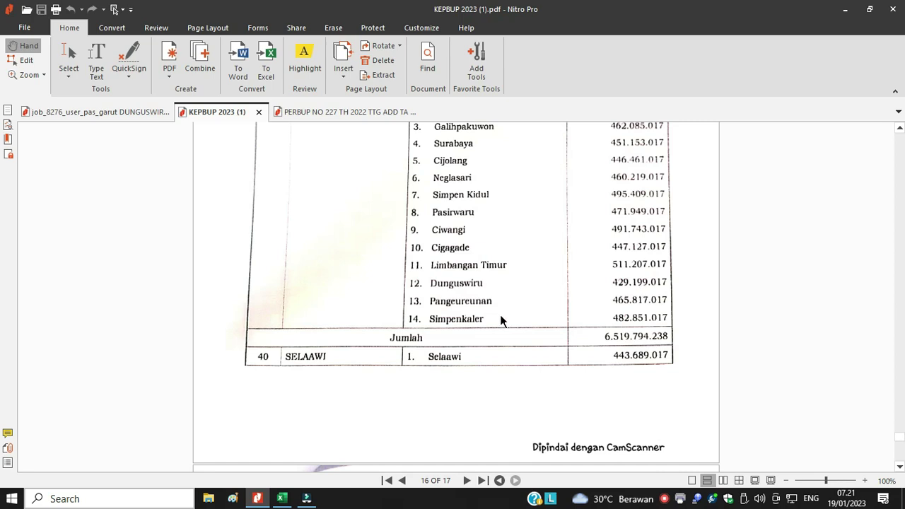
click(125, 502)
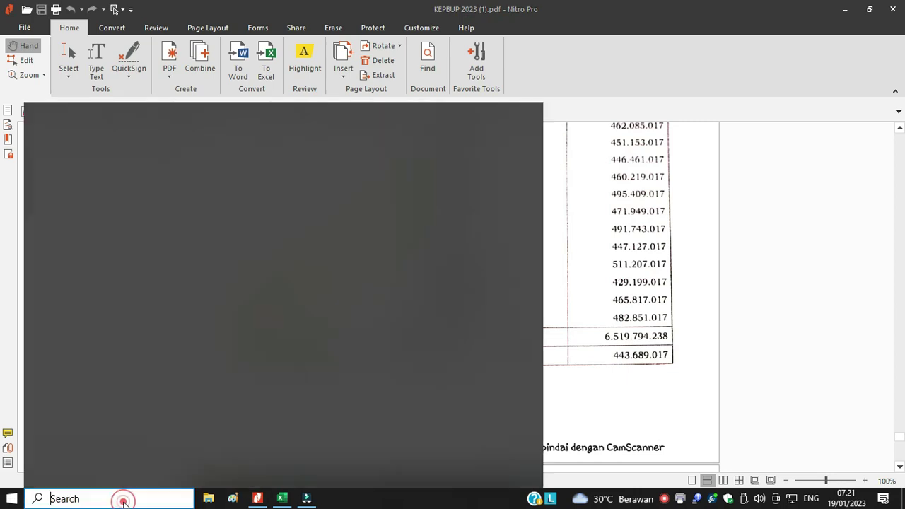
Open garutkab.smartvillage.info in Chrome's Browser Umum profile and visit the Siskeudes site
click(488, 225)
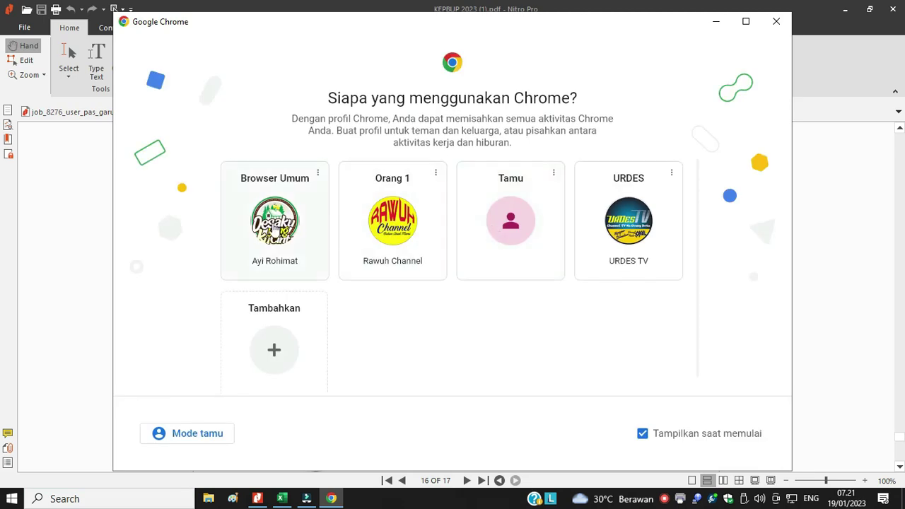
click(274, 224)
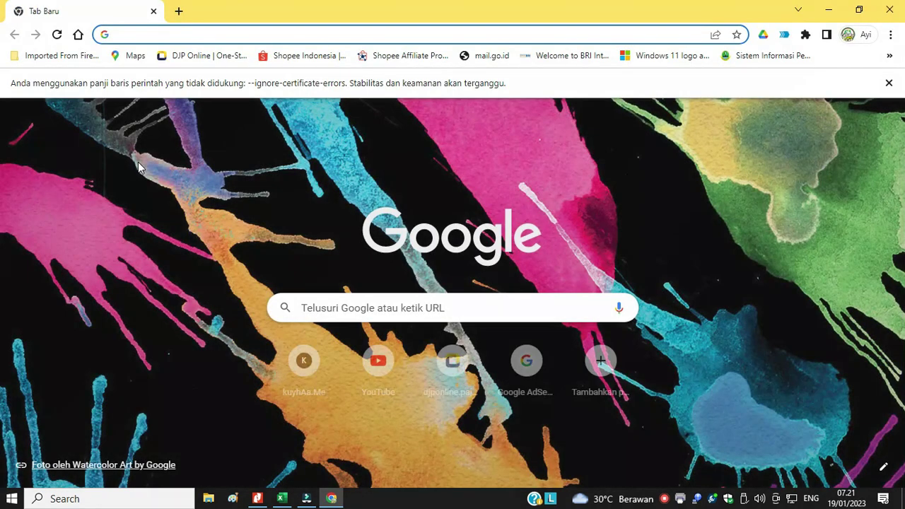
text(garutkab.smartvillage.info)
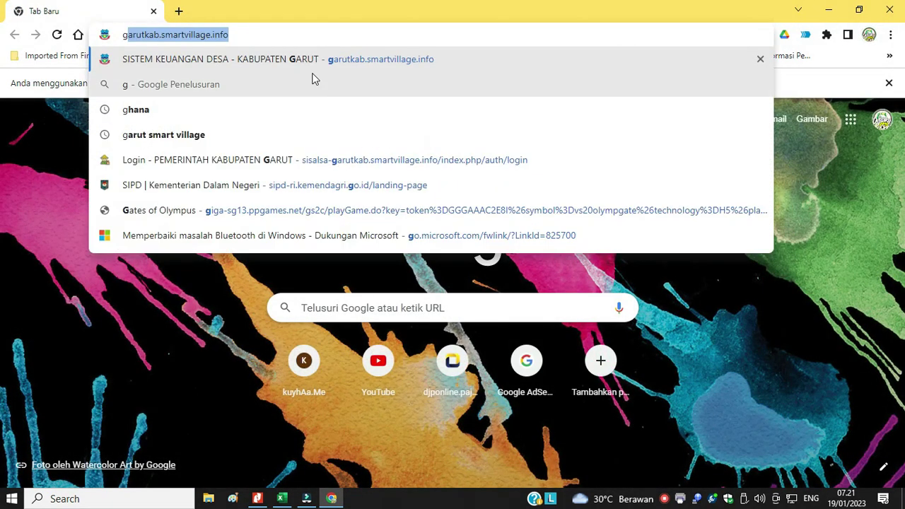
click(295, 58)
click(889, 83)
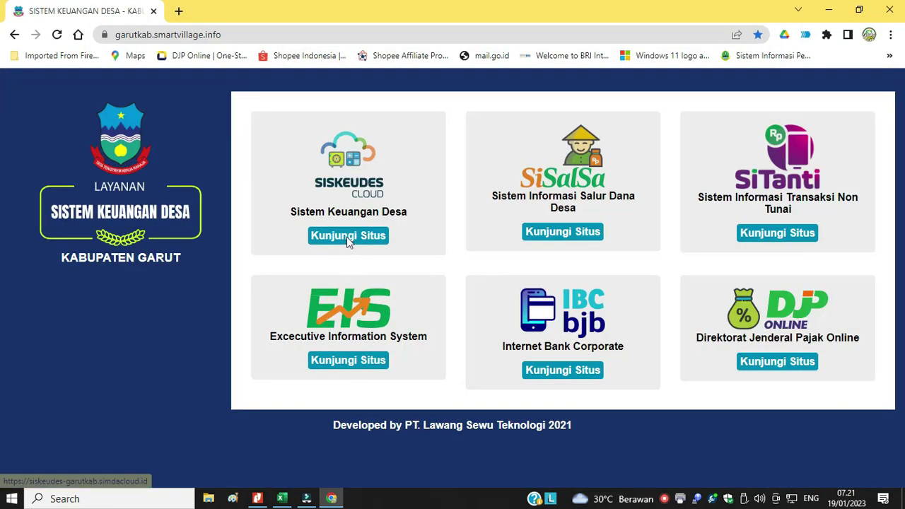
click(347, 236)
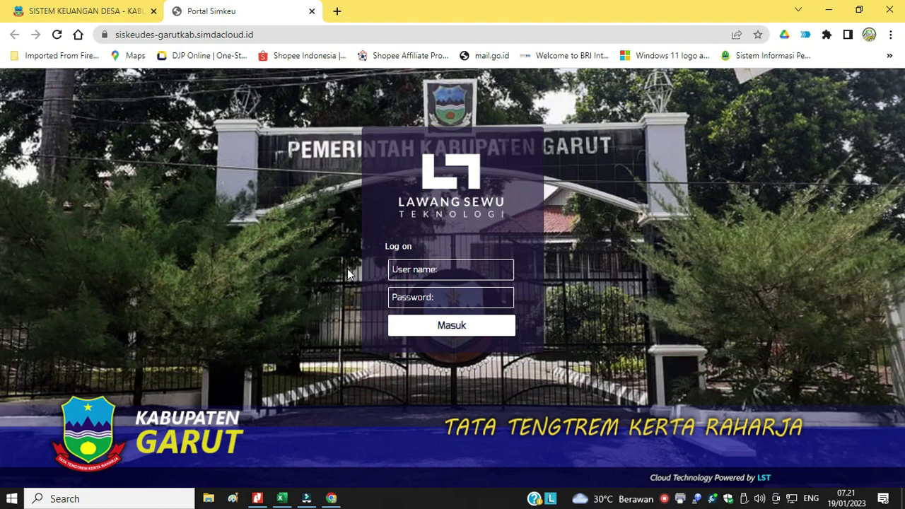
Sign in to the Siskeudes cloud portal with the user name and account password
click(419, 277)
text(3205382013)
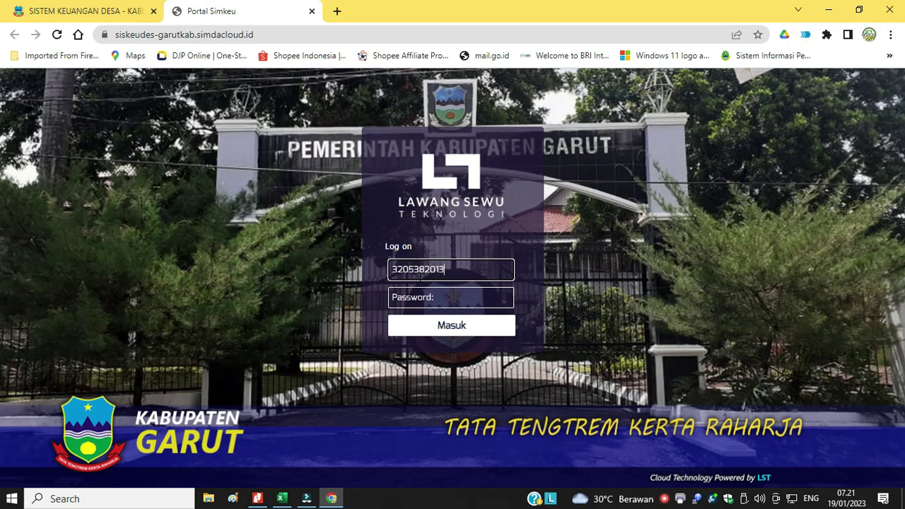
key(Tab)
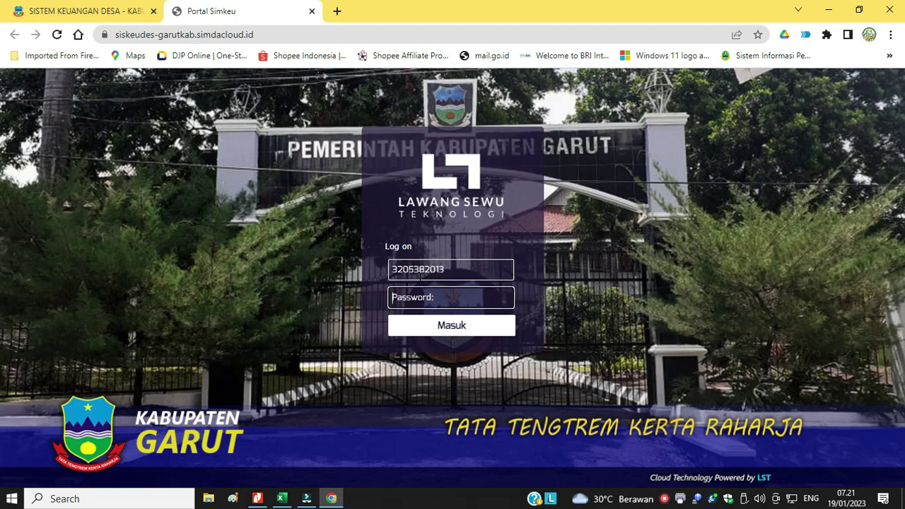
key(ctrl+v)
click(439, 327)
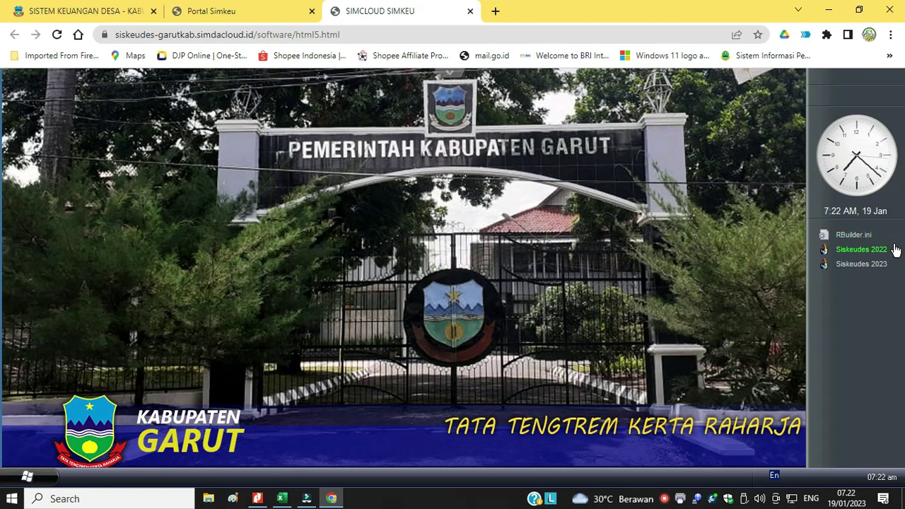
Launch Siskeudes 2023 and log in with the village user ID for Tahun Anggaran 2023
click(841, 265)
click(465, 265)
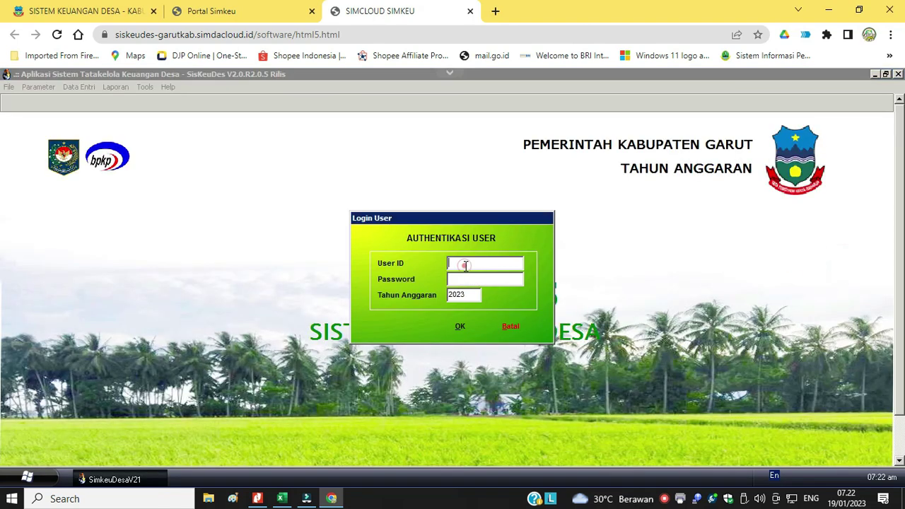
text(dunguswiru)
click(459, 326)
click(71, 87)
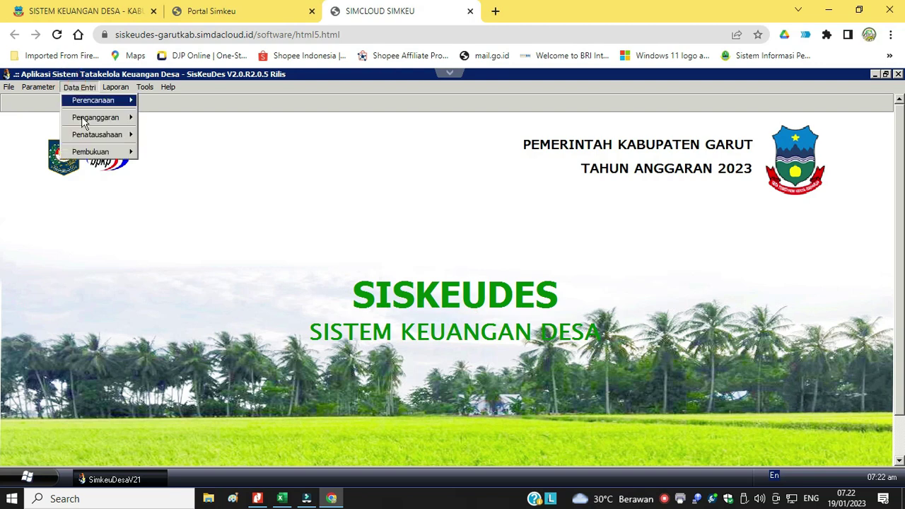
In Isian Data Anggaran, drill through 38.2013.01 and 38.2013.01.01 to activity 38.2013.01.01.03's packages
mouse_move(83, 125)
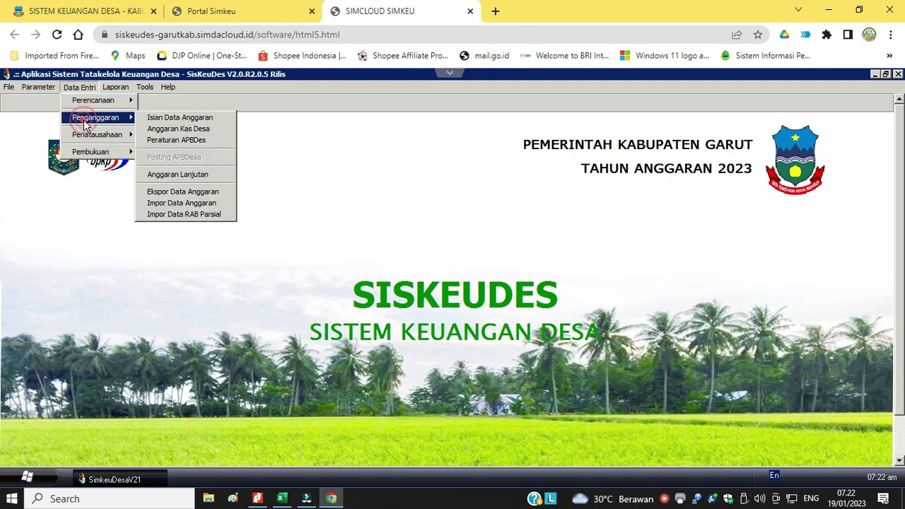
click(155, 122)
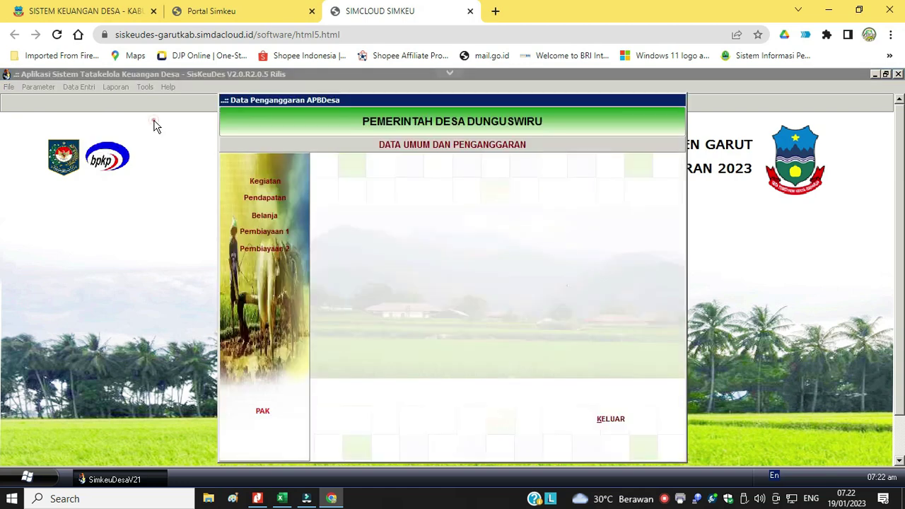
click(267, 185)
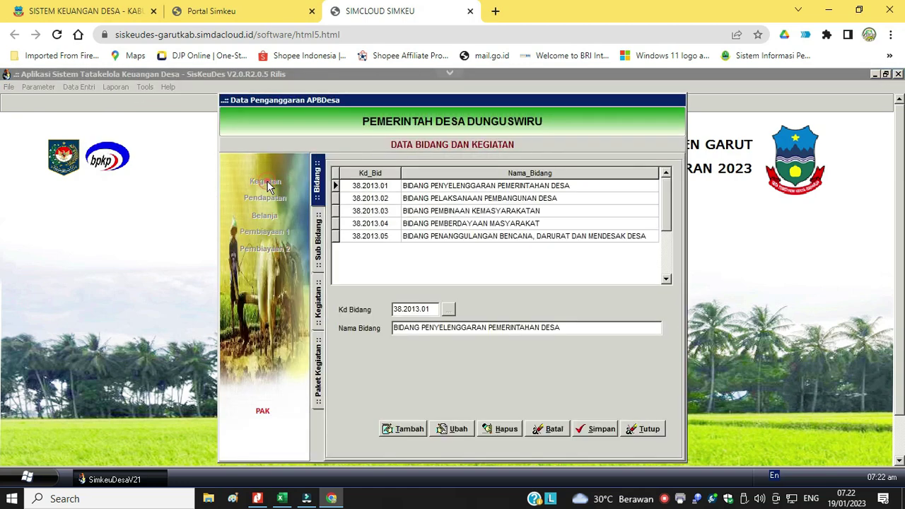
double_click(465, 186)
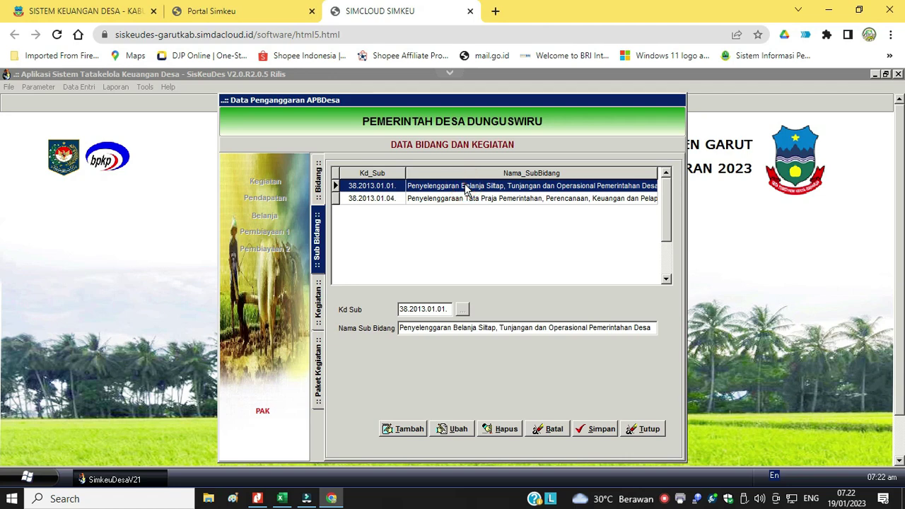
double_click(465, 187)
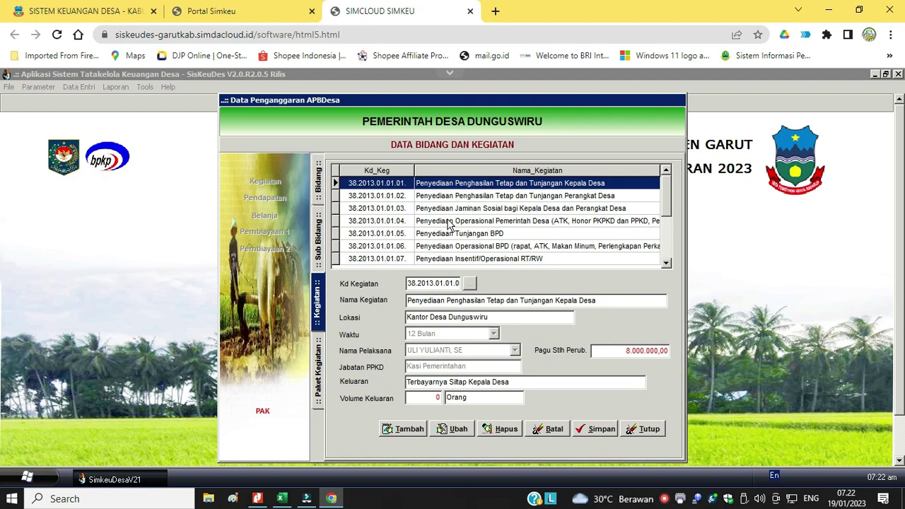
double_click(450, 208)
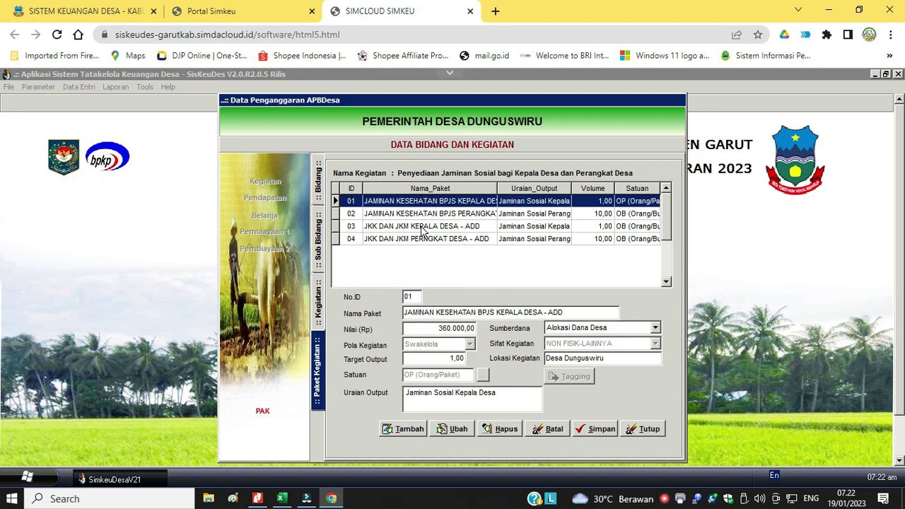
Compare packages 03 and 04, then edit package 03 JKK DAN JKM KEPALA DESA - ADD (200.000,00)
click(422, 228)
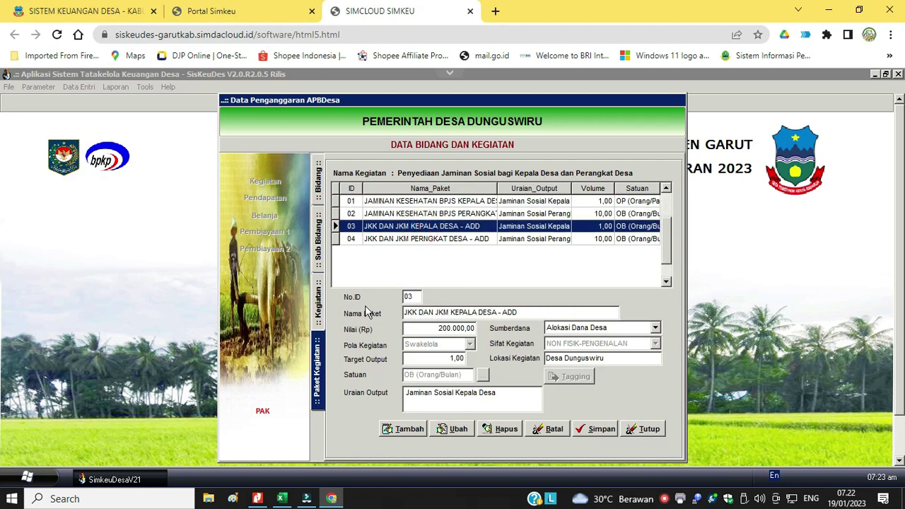
click(433, 240)
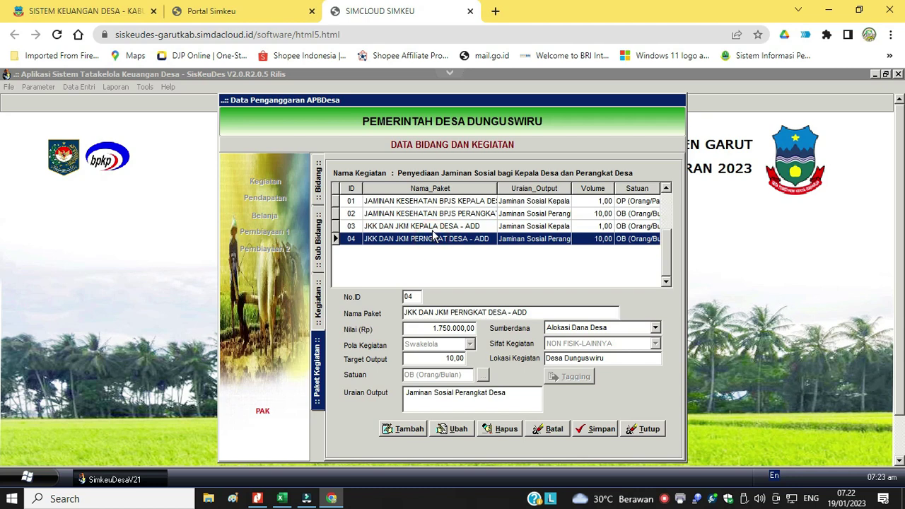
click(431, 227)
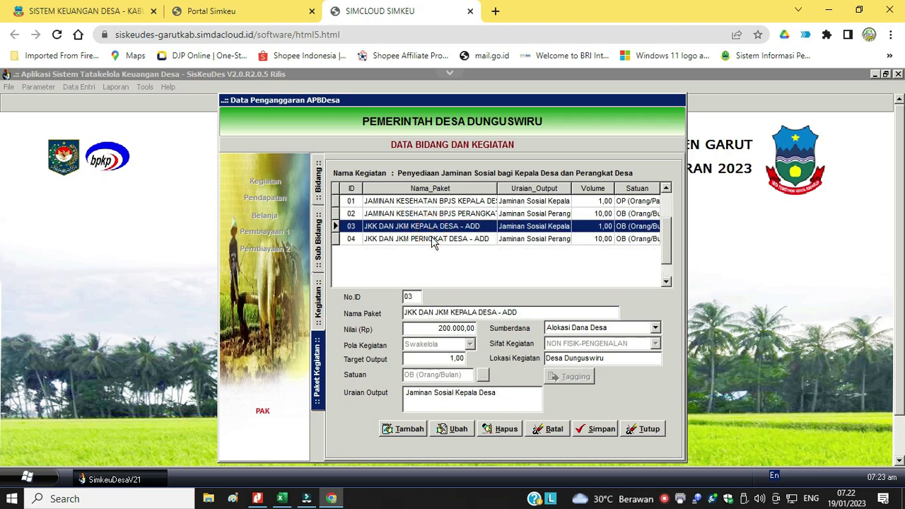
click(433, 240)
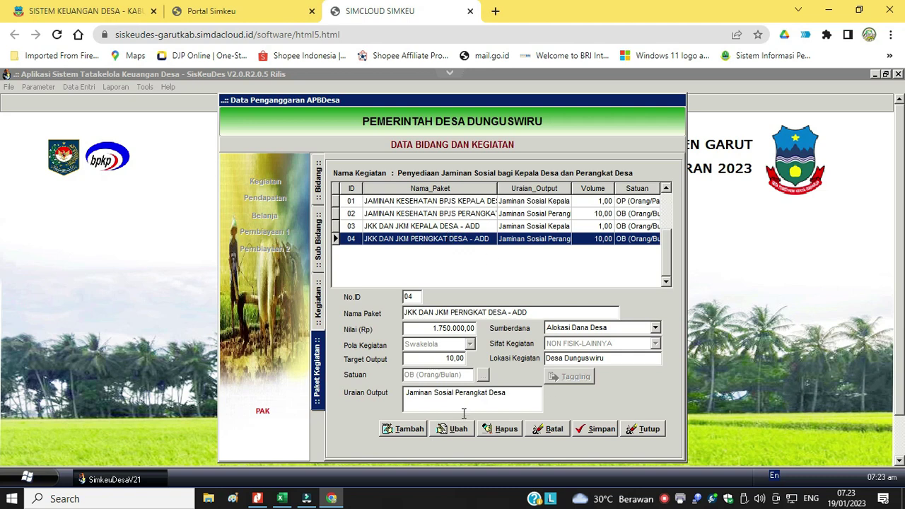
click(463, 227)
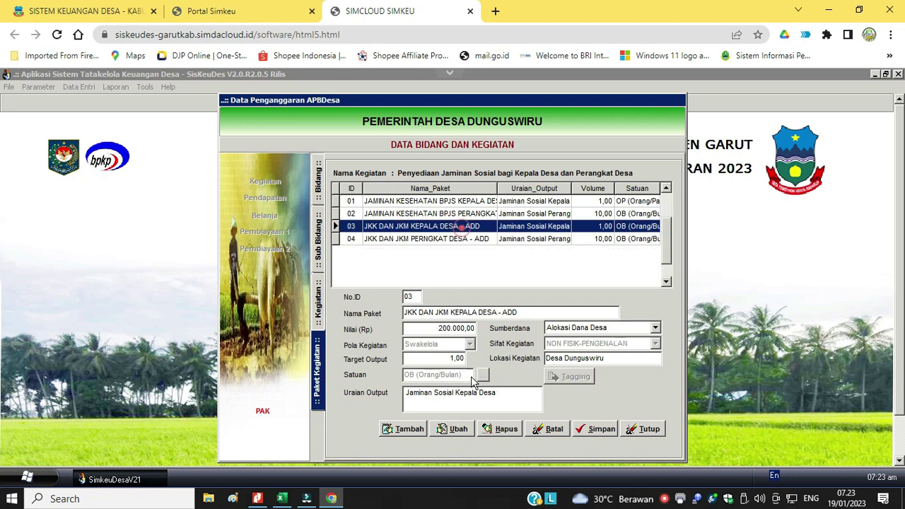
click(458, 429)
Tag package 03 JKK DAN JKM KEPALA DESA - ADD with 10 Operasional Pemerintahan Desa Umum
click(458, 295)
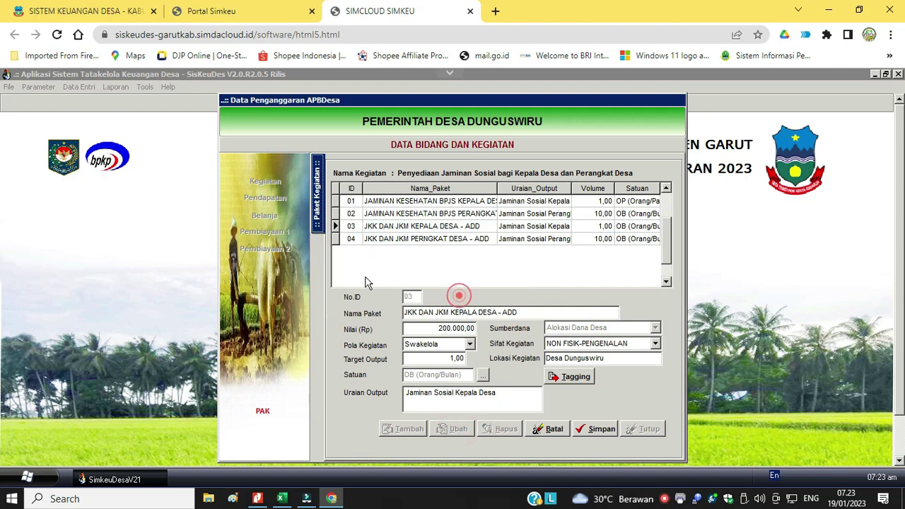
click(568, 377)
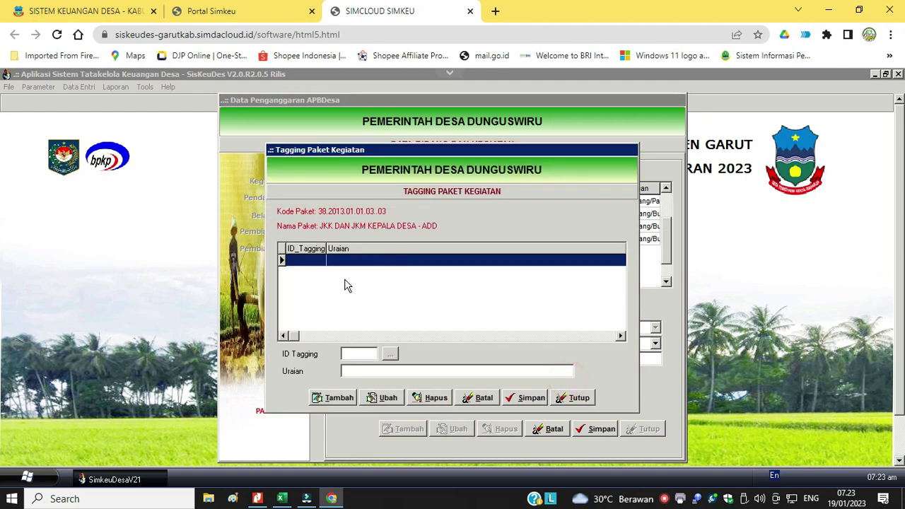
click(340, 398)
click(390, 353)
click(365, 340)
scroll(399, 345, down, 1)
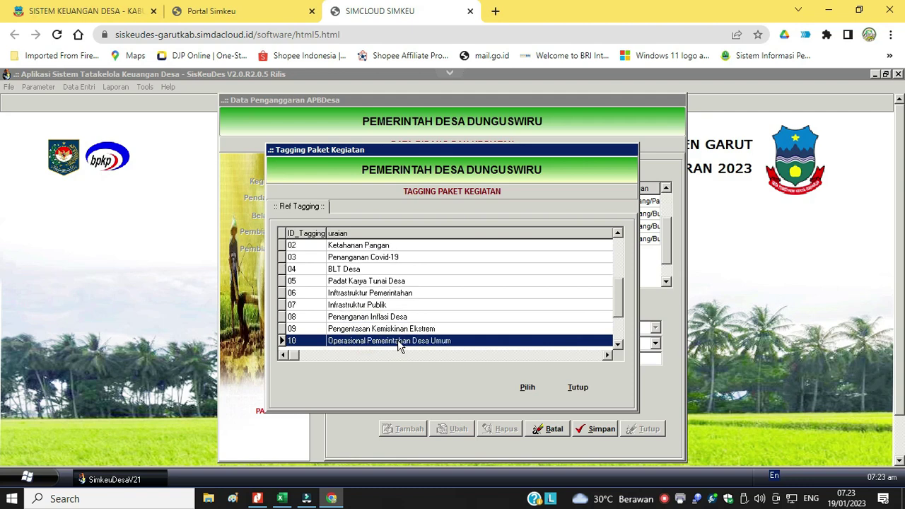
click(528, 386)
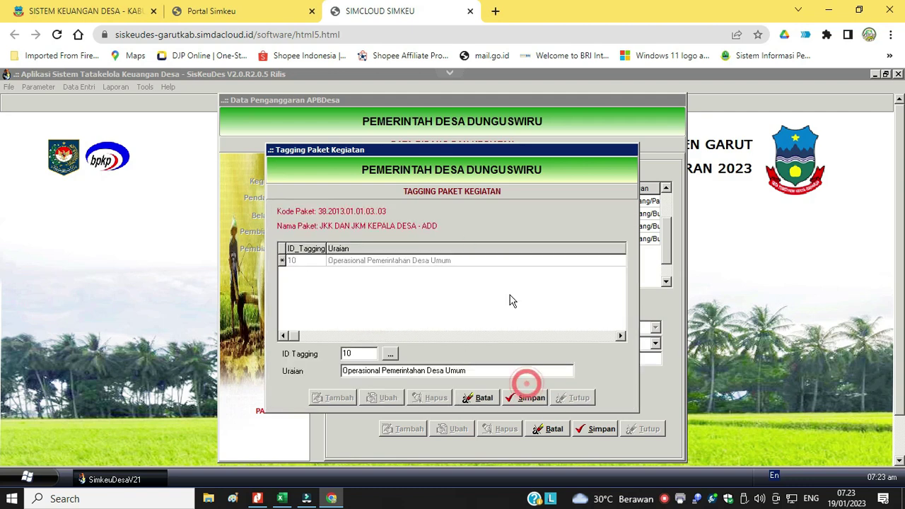
click(528, 397)
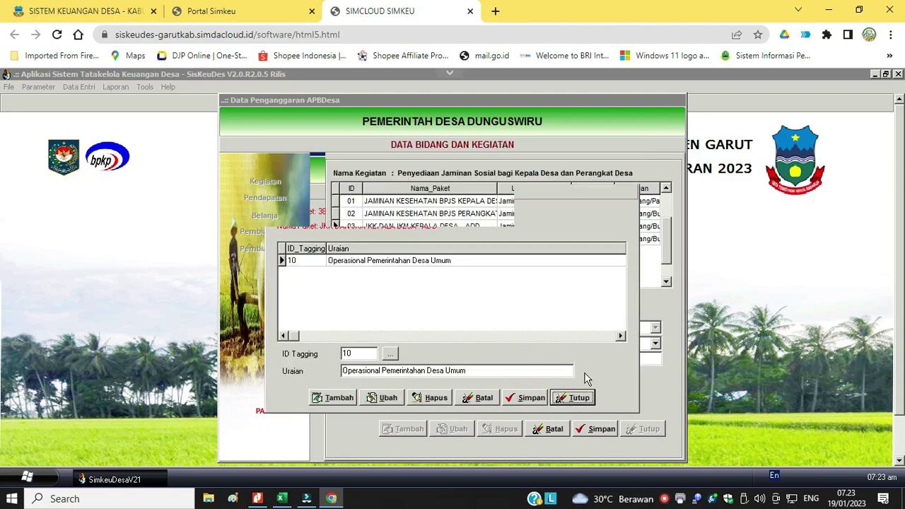
click(576, 397)
Give package 04 JKK DAN JKM PERANGKAT DESA - ADD the same tag 10
click(403, 239)
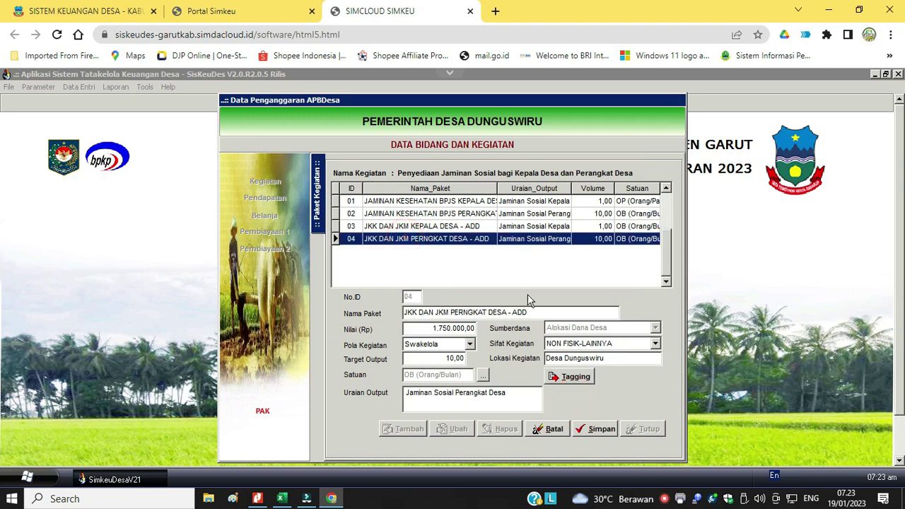
click(566, 377)
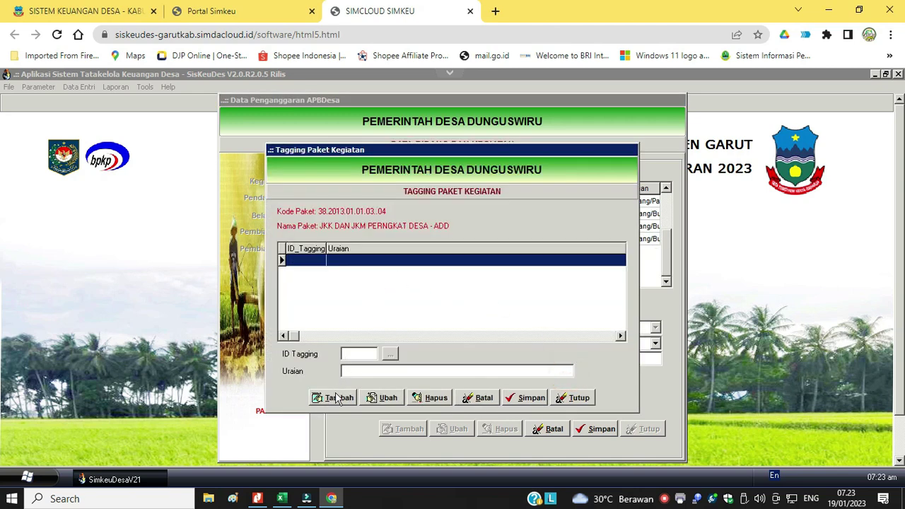
click(334, 396)
click(390, 355)
click(393, 341)
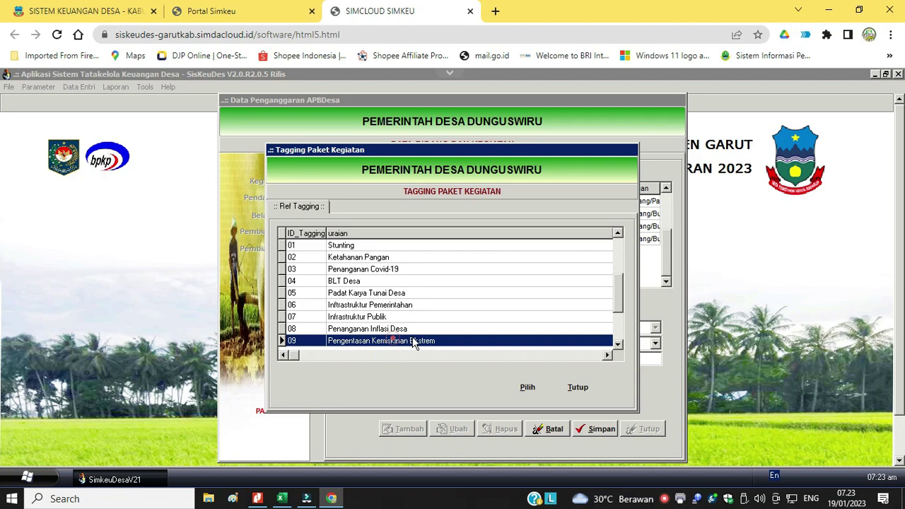
click(526, 388)
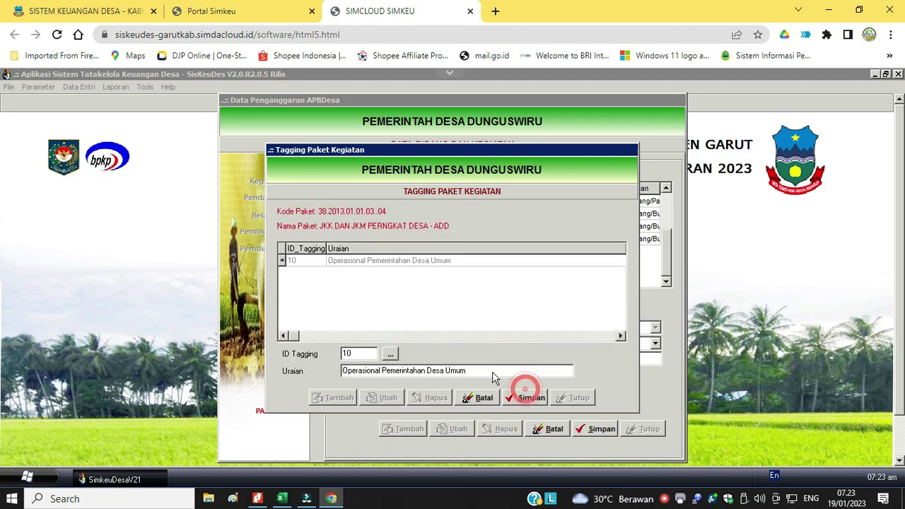
click(527, 397)
click(576, 398)
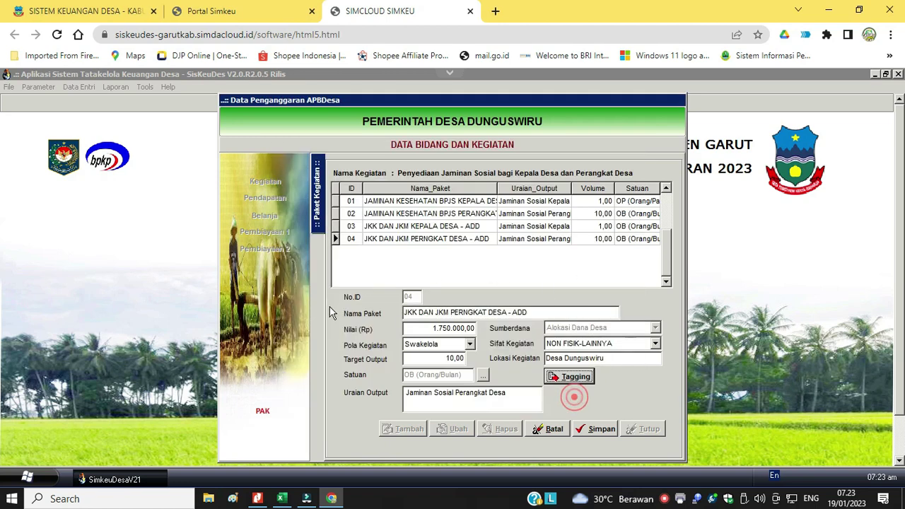
Review the existing tags on package 02
click(447, 215)
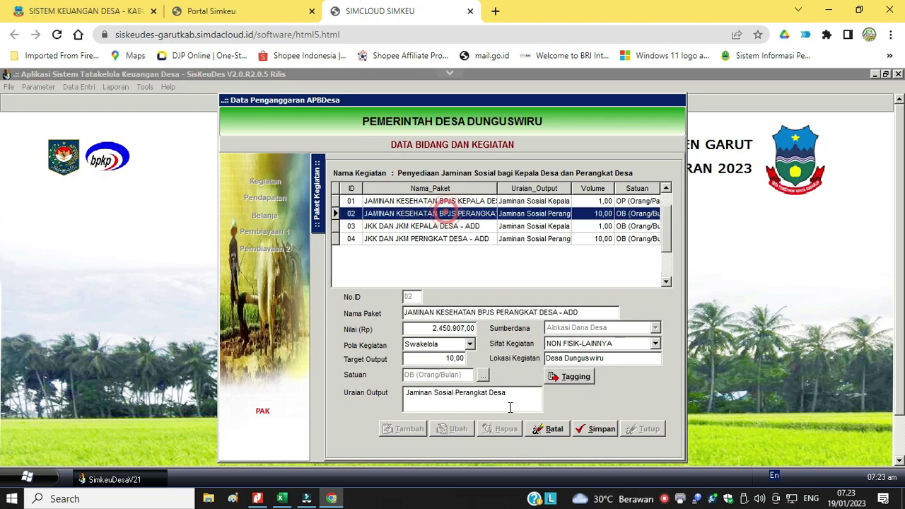
click(567, 379)
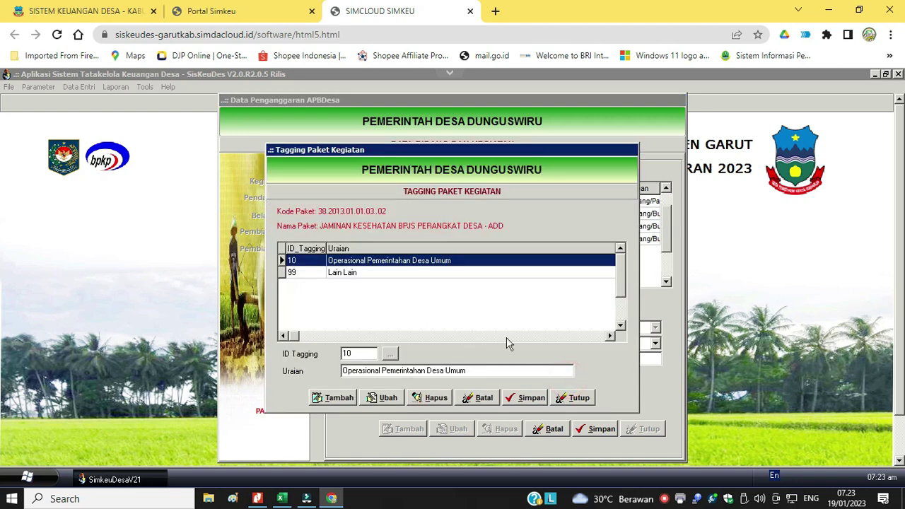
click(571, 400)
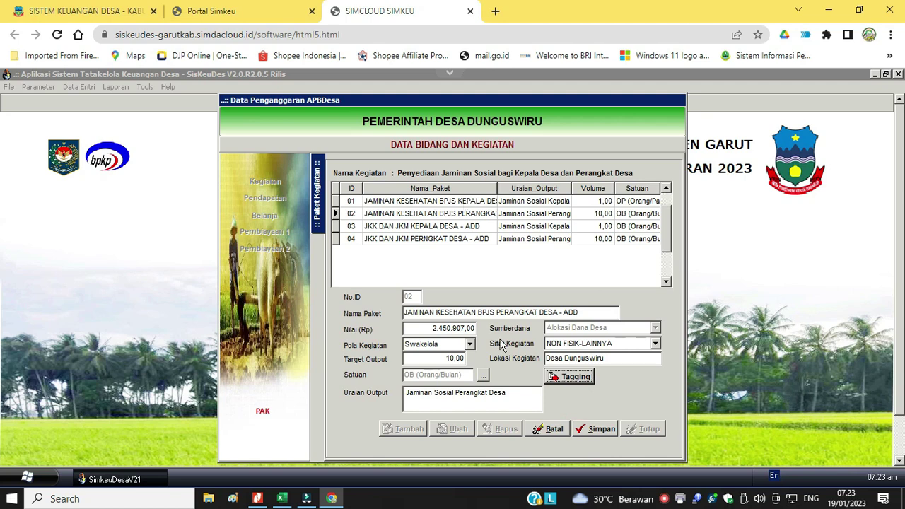
Add tag 99 Lain Lain to package 03 JKK DAN JKM KEPALA DESA
click(472, 227)
click(562, 376)
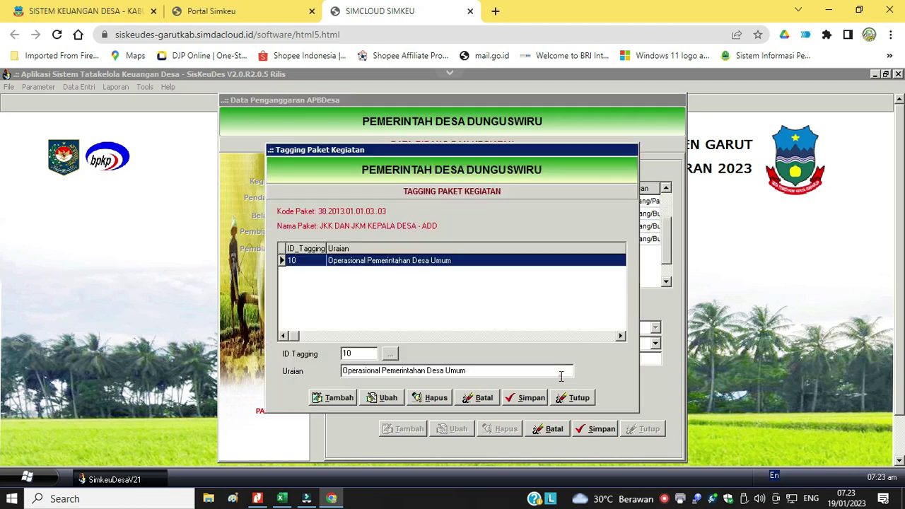
click(341, 400)
click(390, 353)
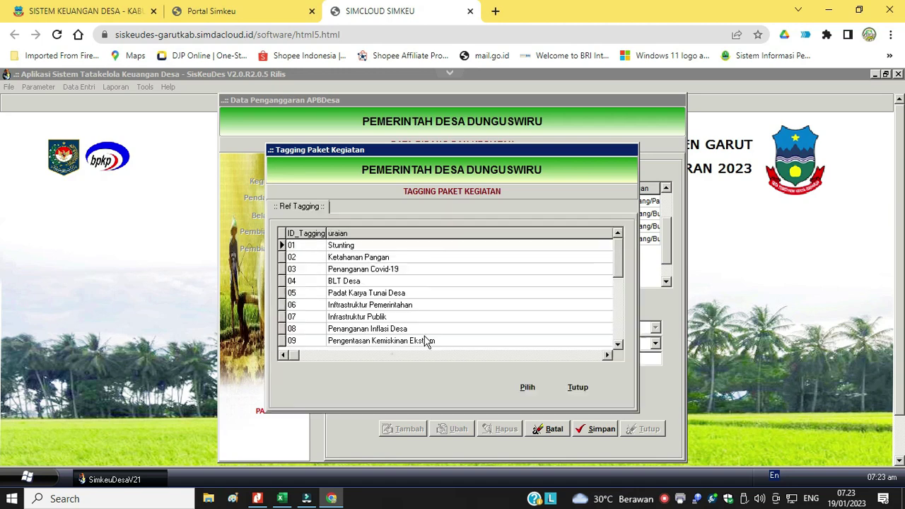
click(618, 257)
scroll(612, 340, down, 2)
click(539, 341)
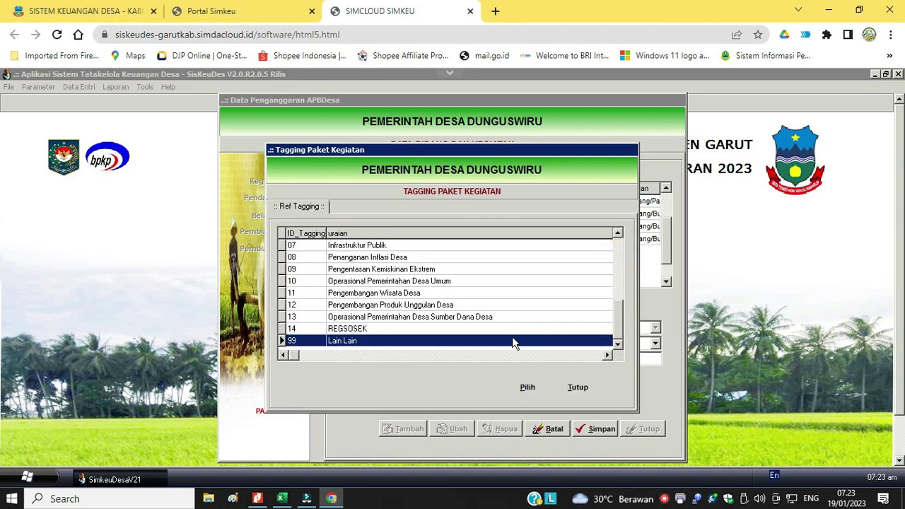
click(528, 388)
click(530, 397)
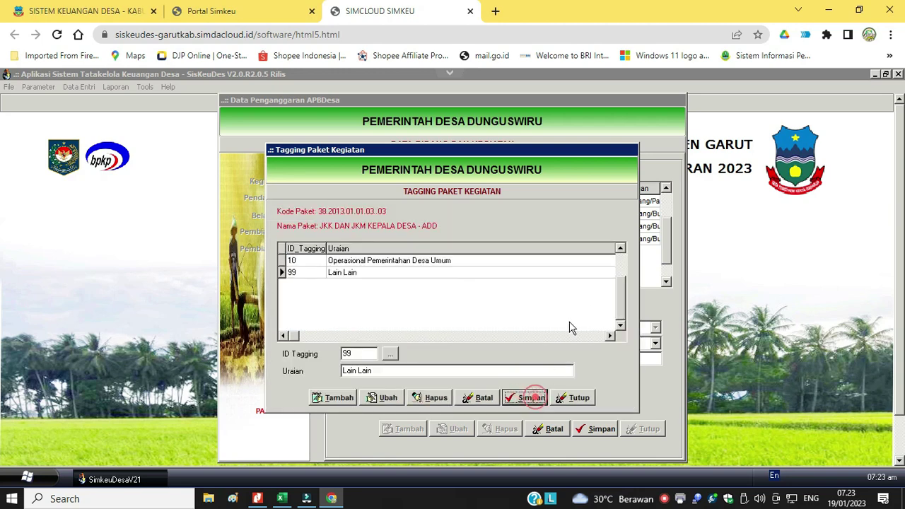
click(565, 398)
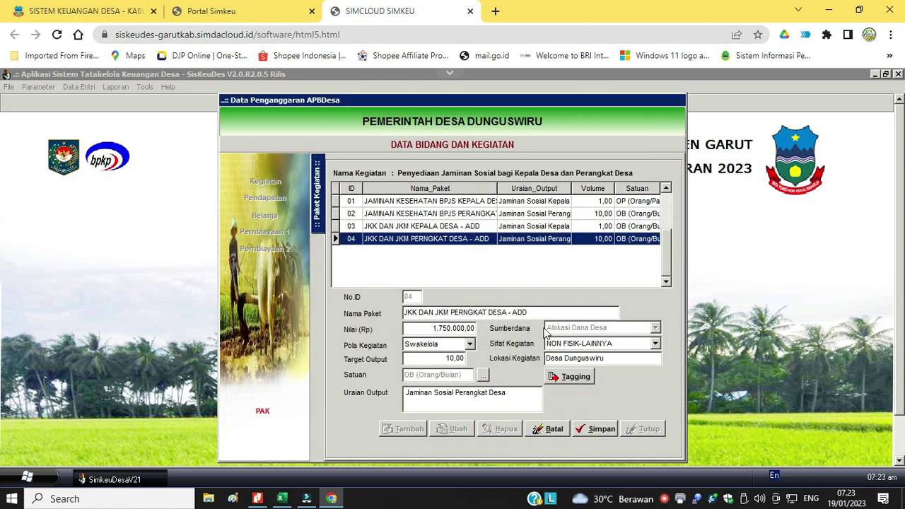
Add tag 99 Lain Lain to package 04 and save the package data
click(569, 378)
click(319, 397)
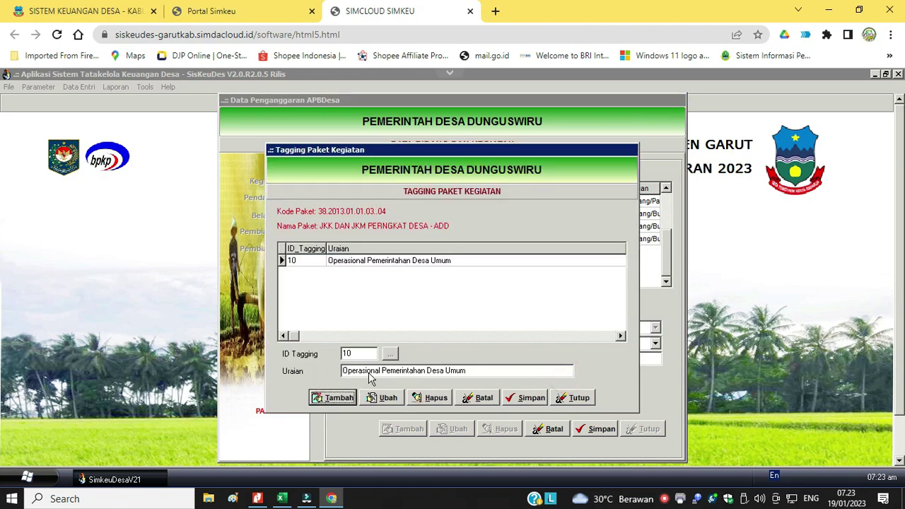
click(391, 354)
drag(616, 246, 616, 339)
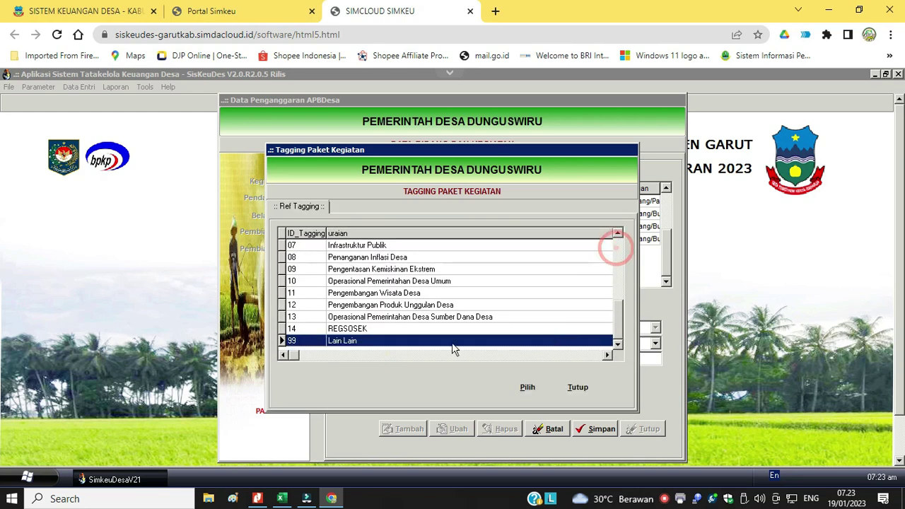
click(528, 386)
click(528, 397)
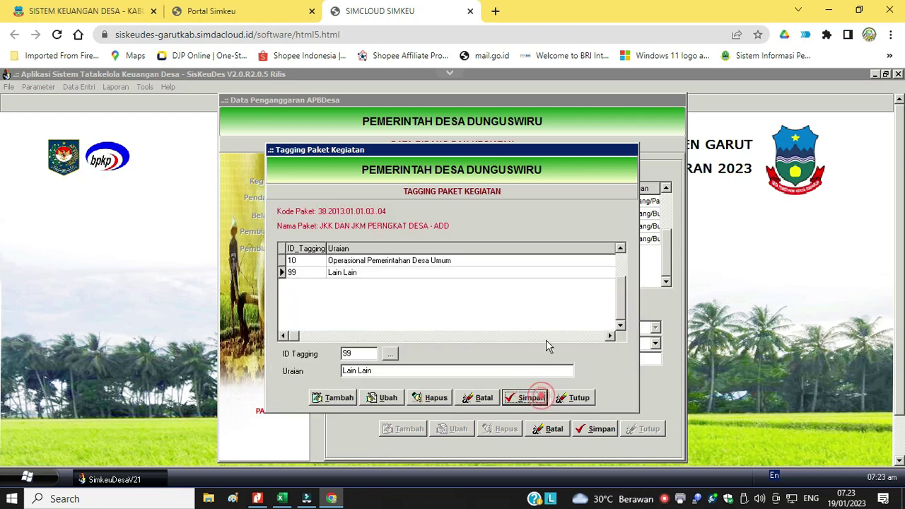
click(574, 398)
click(595, 428)
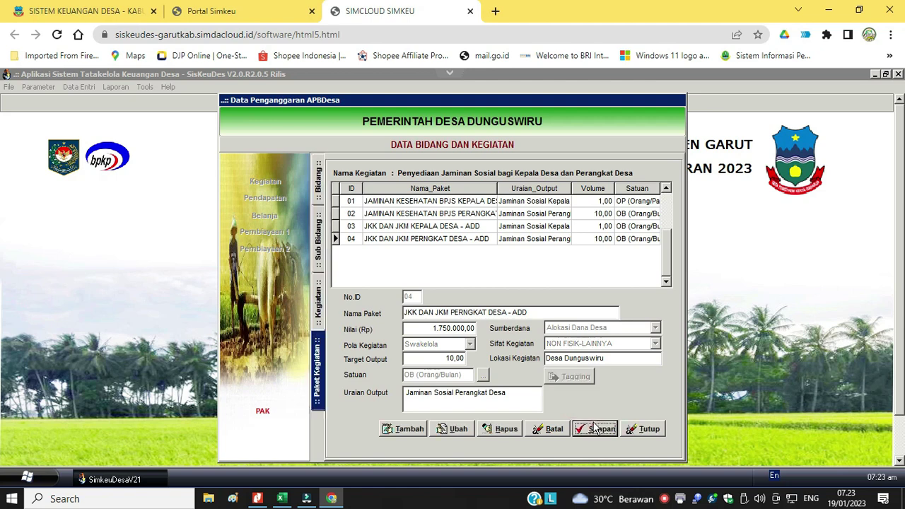
Check package 03's 200000 amount, then close the packages and show the Belanja Desa bidang list
click(485, 226)
click(486, 240)
click(484, 227)
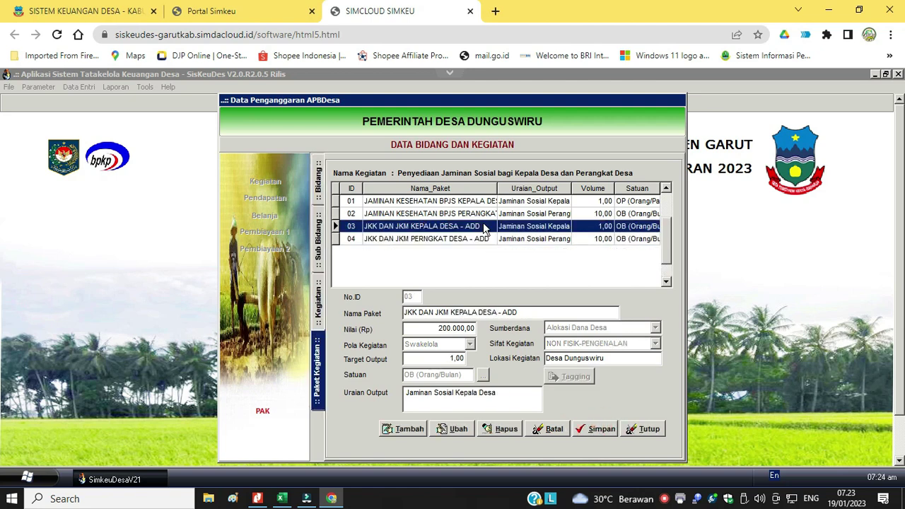
double_click(454, 330)
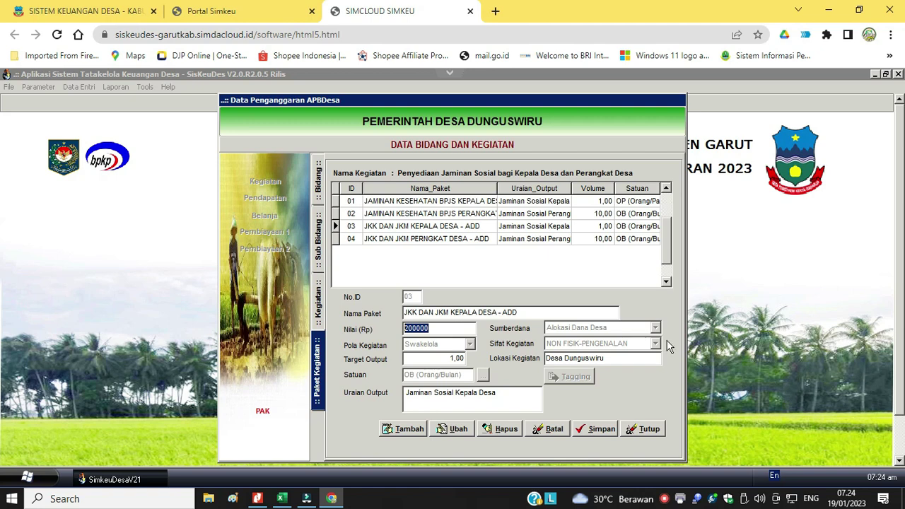
click(649, 429)
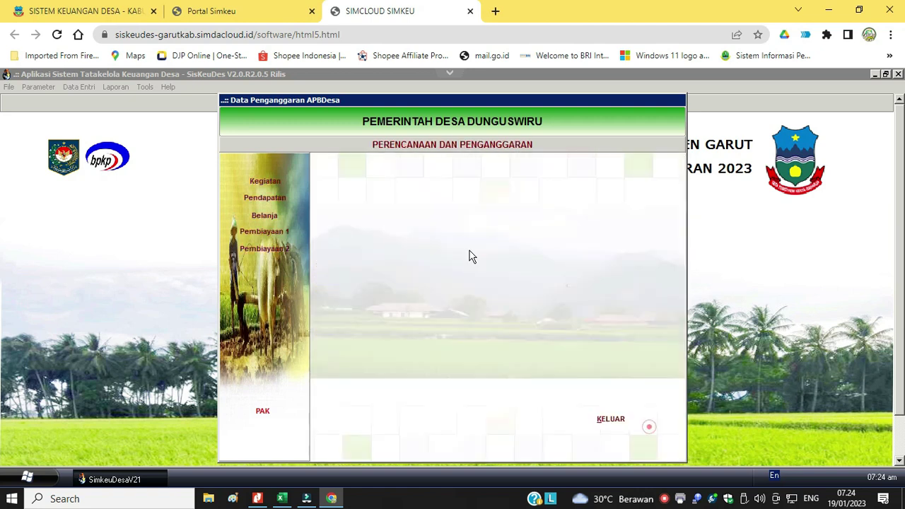
click(265, 220)
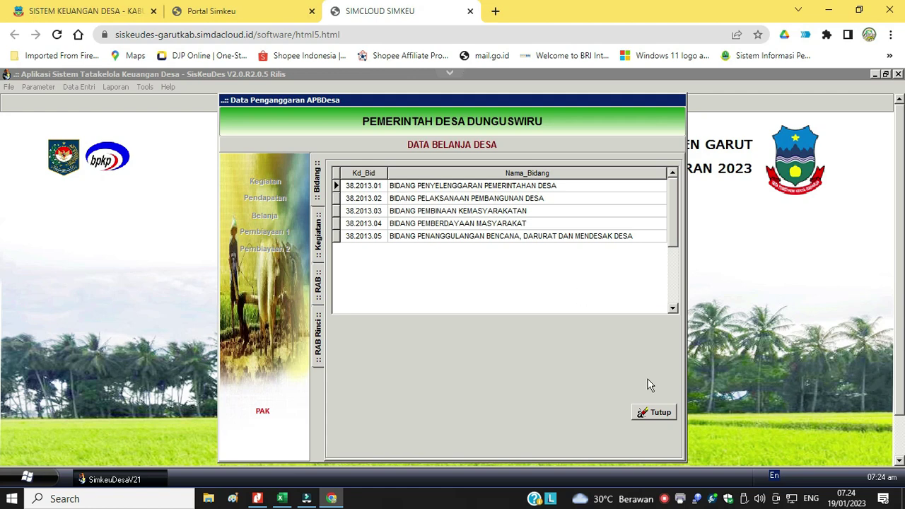
Inspect the Alokasi Dana Desa revenue rows: 425.162.040,00 transfer and 4.036.977,00 amendment
click(655, 412)
click(264, 199)
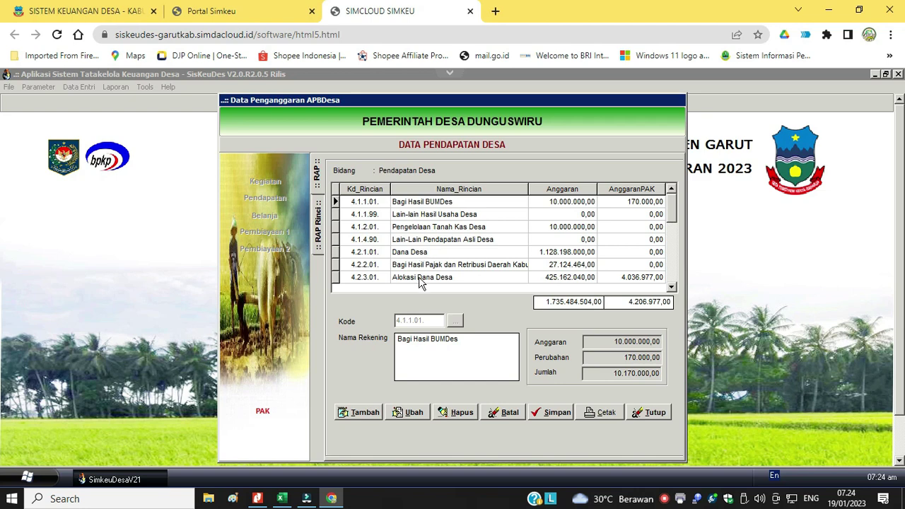
double_click(421, 278)
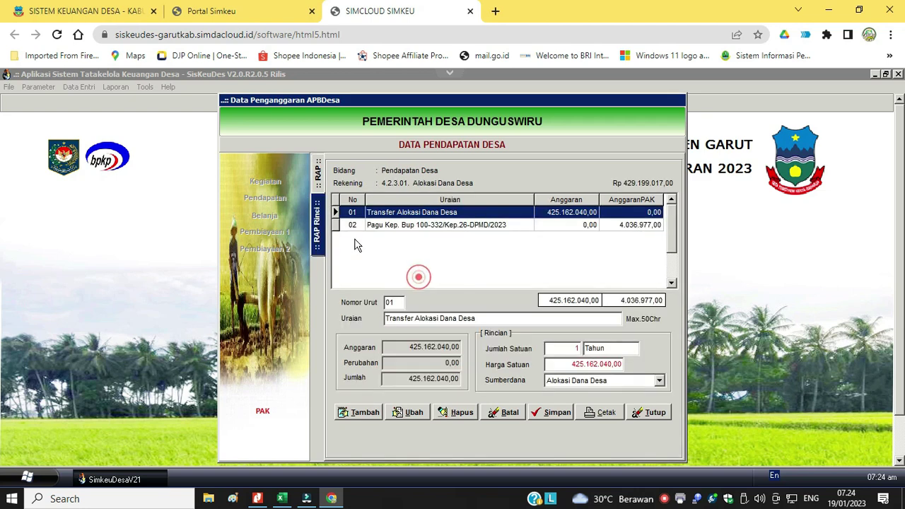
click(415, 226)
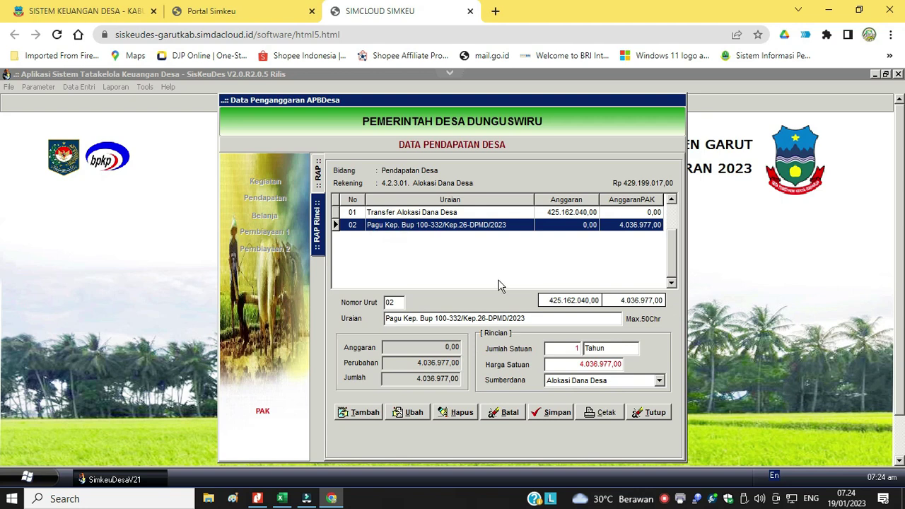
click(526, 213)
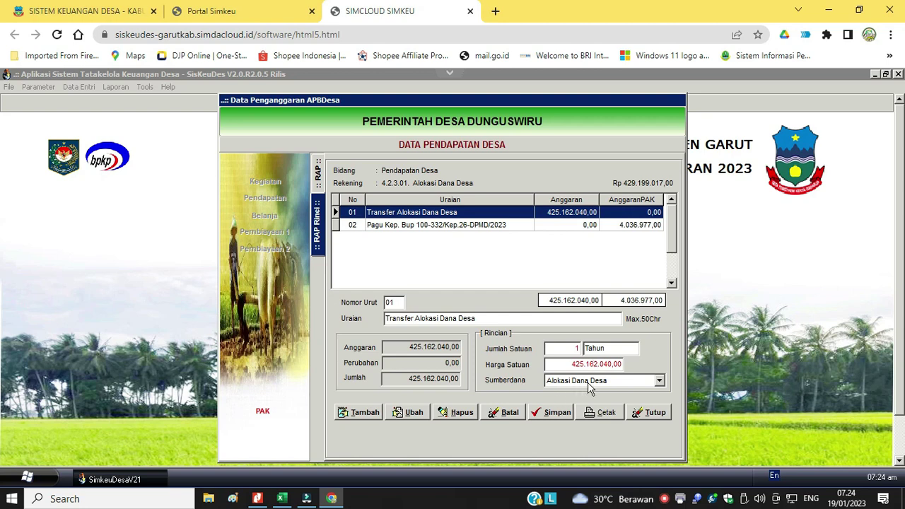
click(248, 405)
click(426, 226)
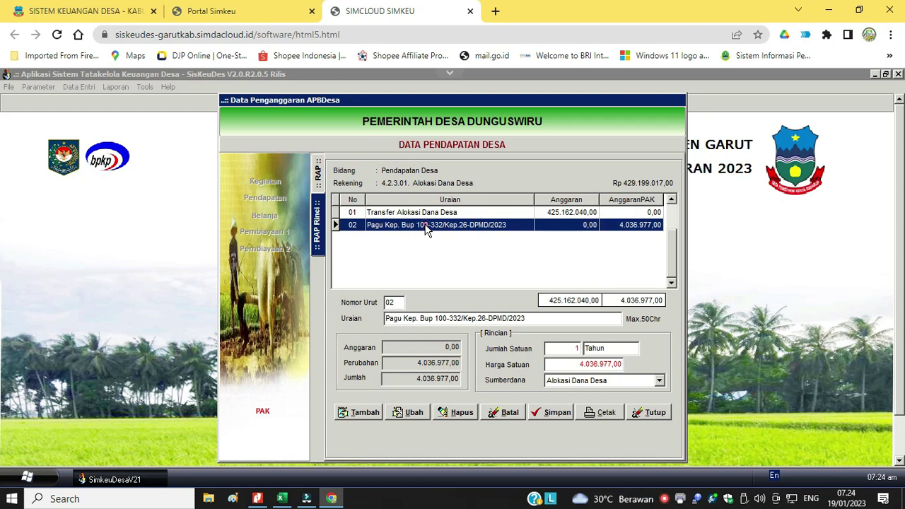
click(649, 415)
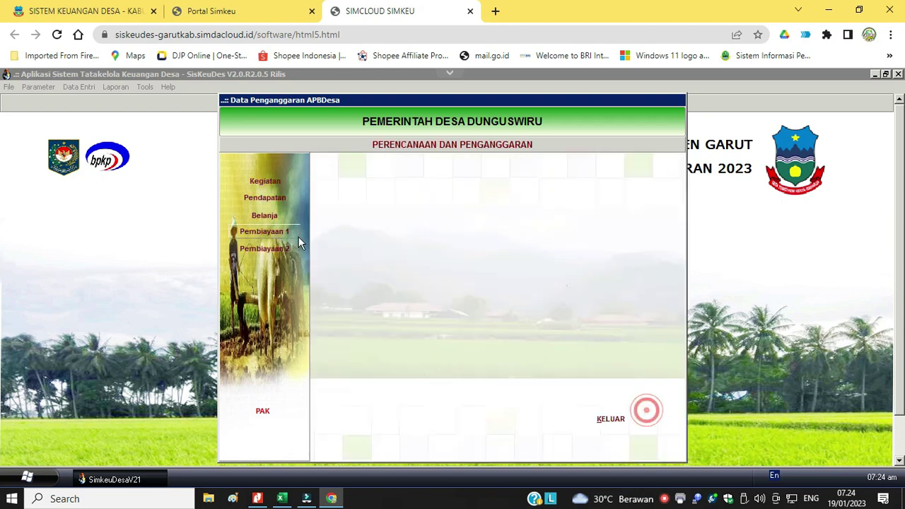
Change Status APBDes to PAK in the Data Umum Desa form and save it
click(604, 417)
click(82, 87)
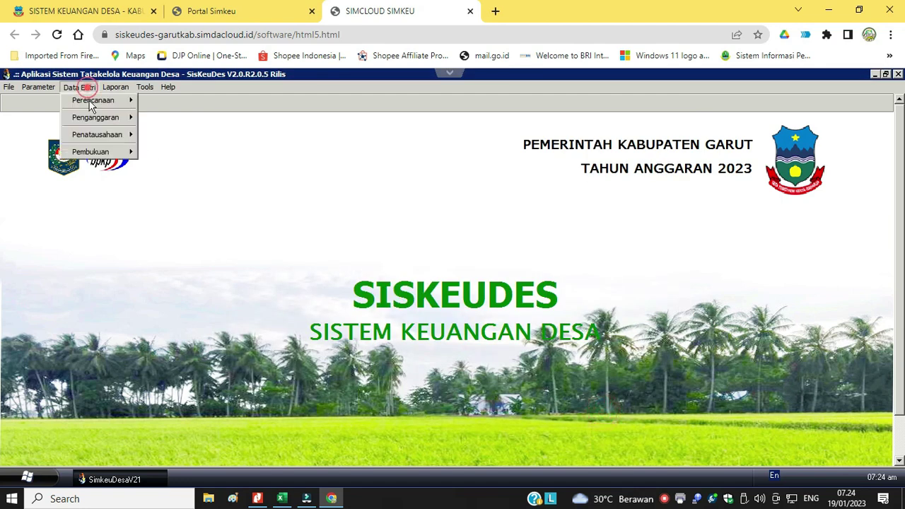
mouse_move(92, 101)
click(173, 101)
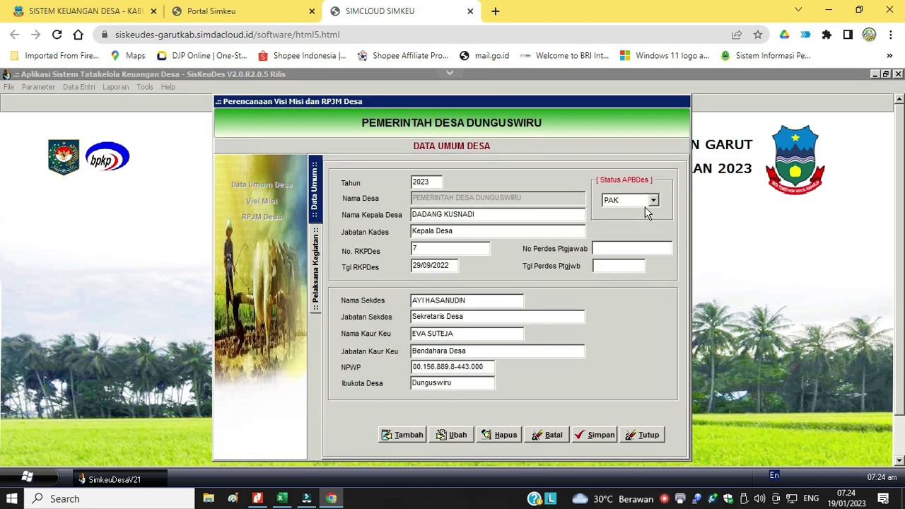
click(466, 436)
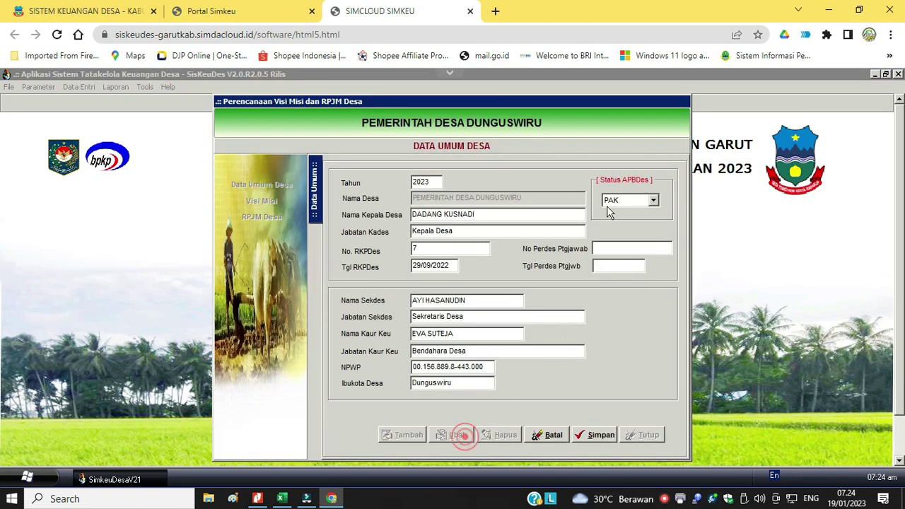
click(614, 201)
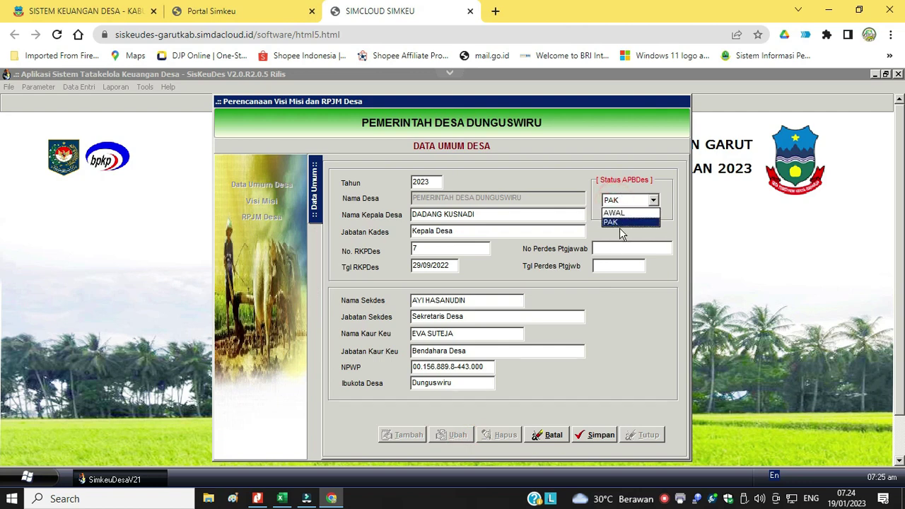
click(619, 222)
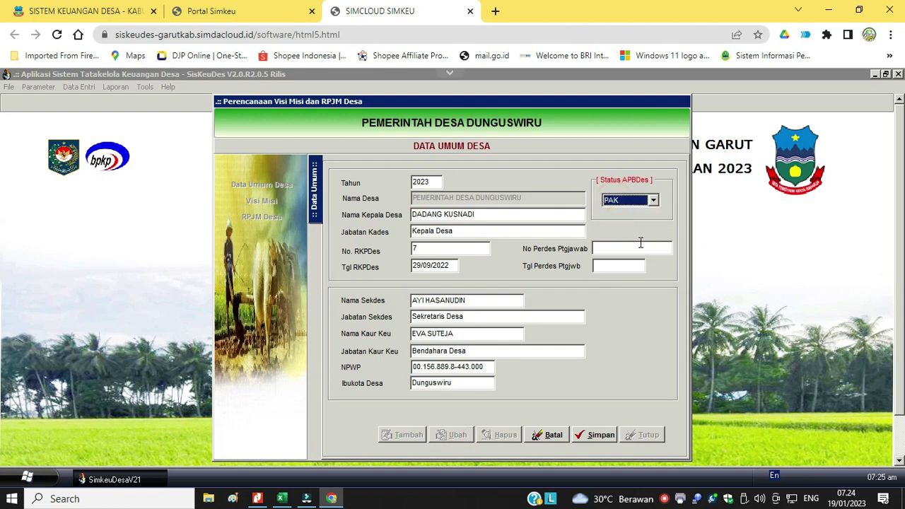
click(609, 436)
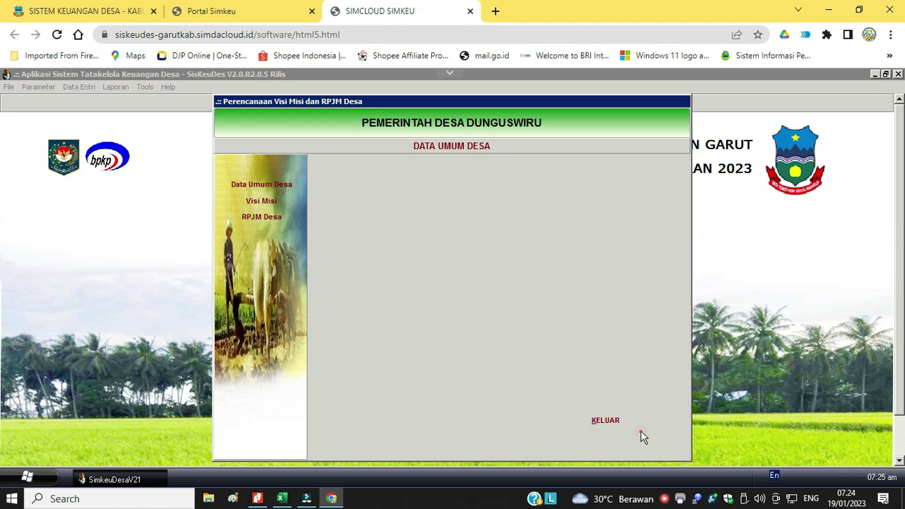
click(604, 422)
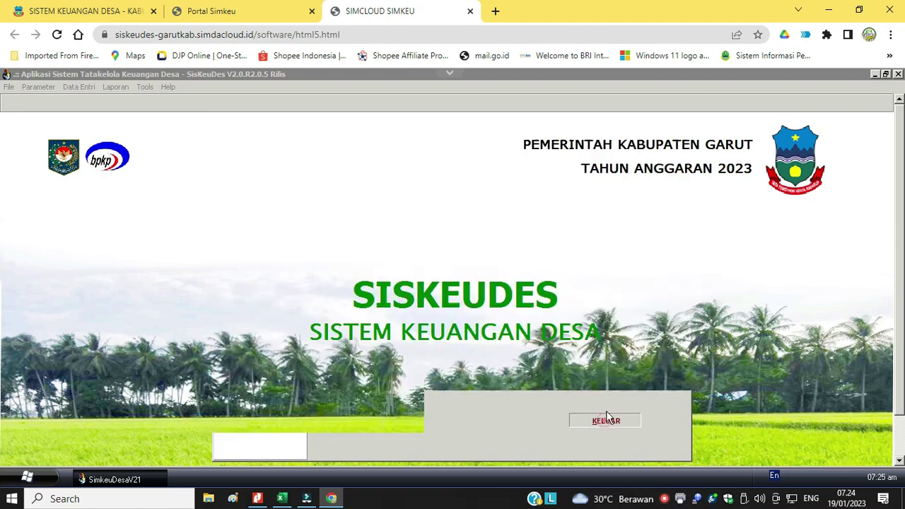
Drill into the JKK DAN JKM KEPALA DESA - ADD detail lines, showing 144.129,00
click(72, 84)
mouse_move(88, 121)
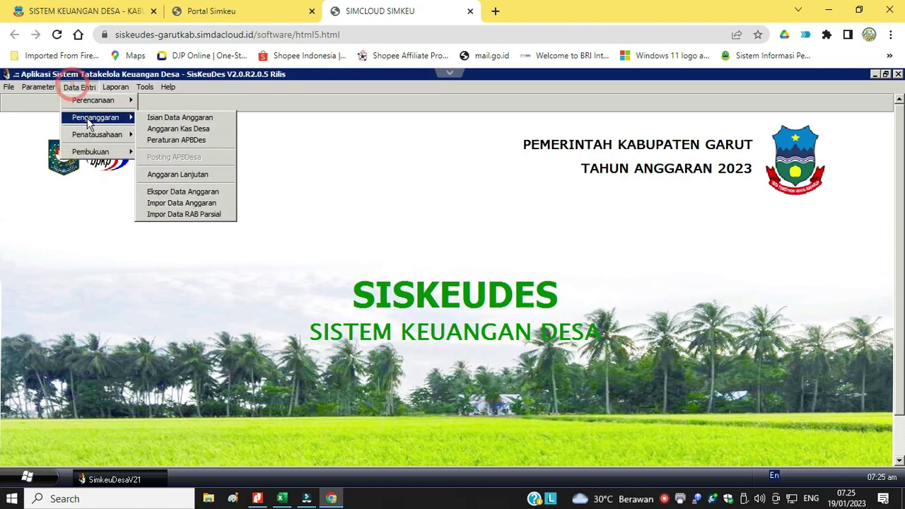
click(192, 119)
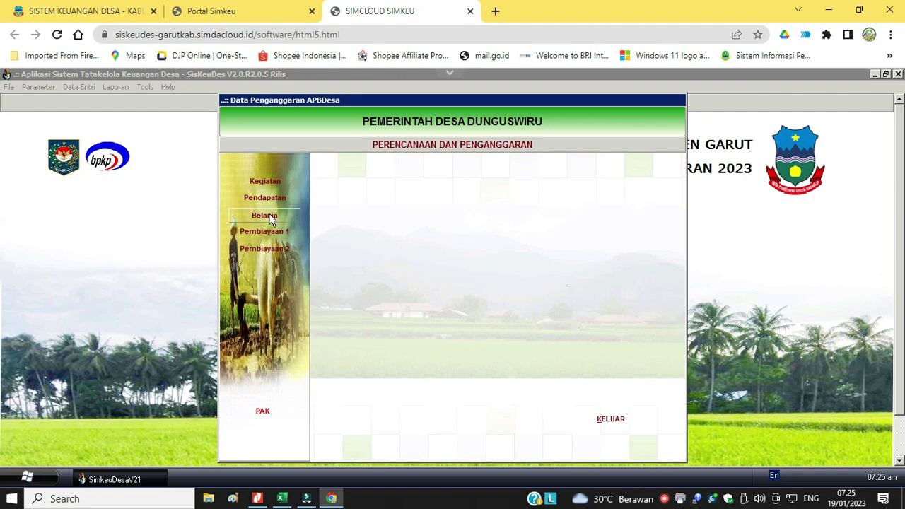
click(268, 213)
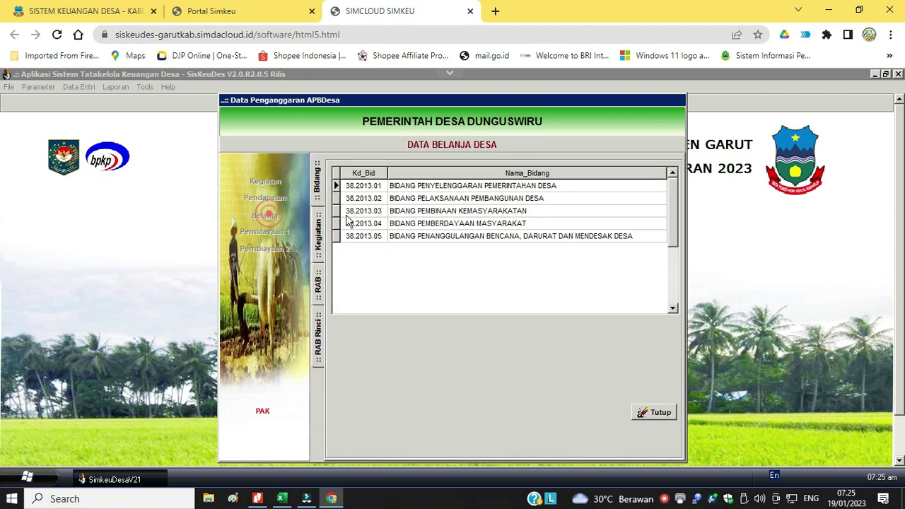
click(455, 189)
double_click(456, 188)
double_click(511, 229)
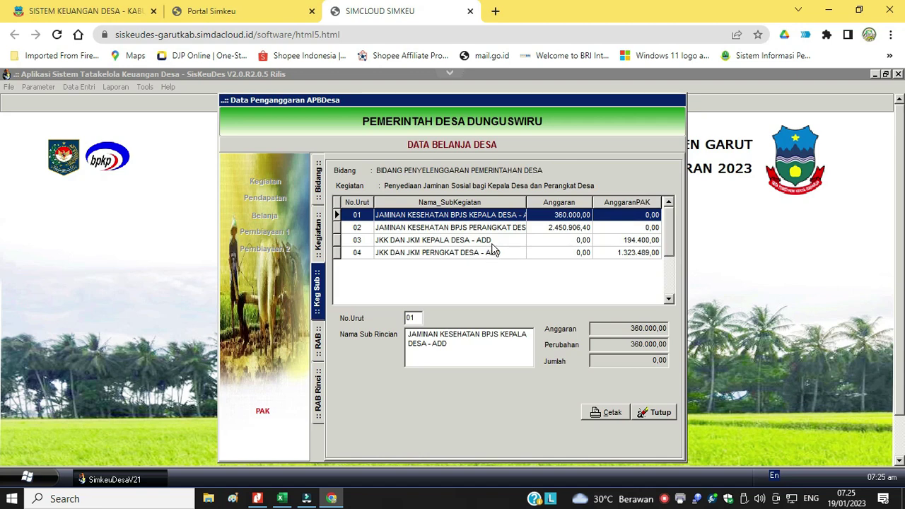
click(436, 243)
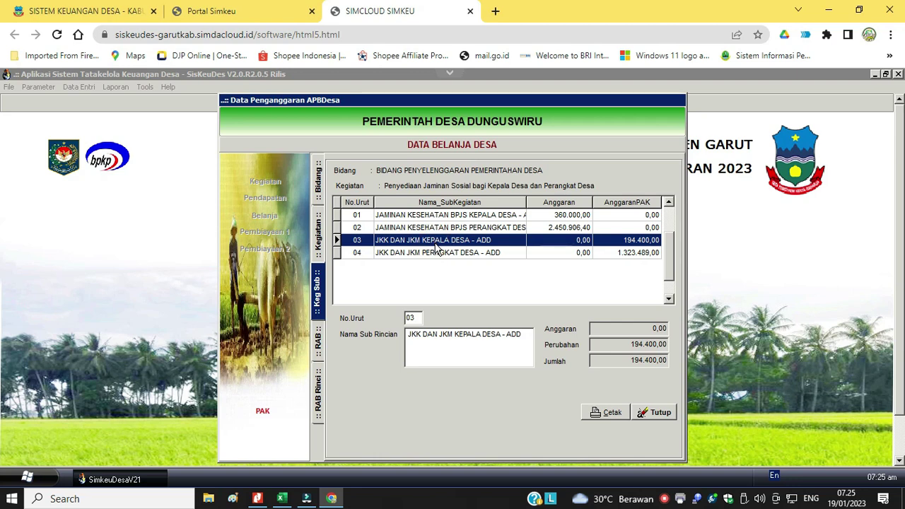
double_click(436, 244)
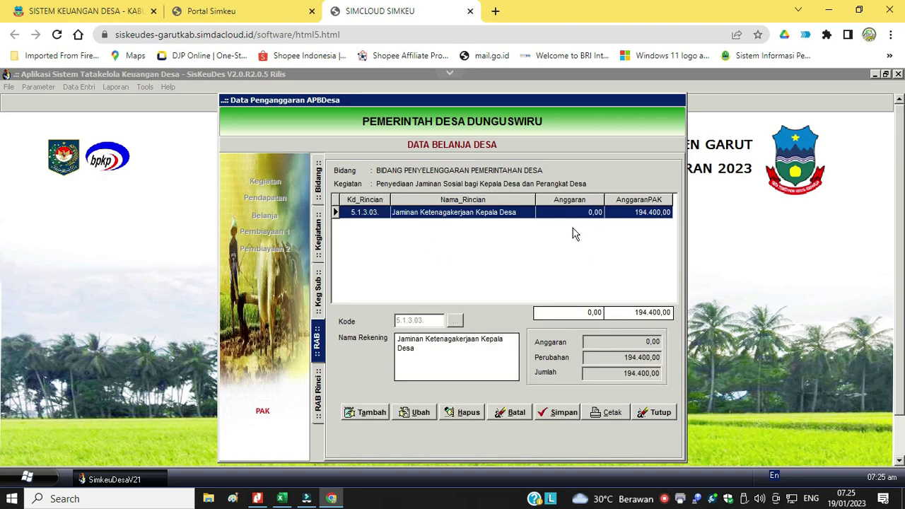
double_click(504, 214)
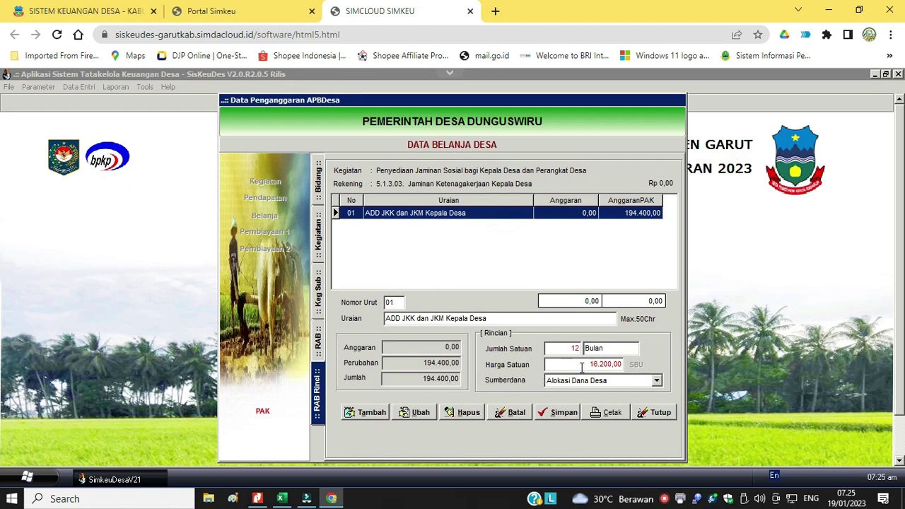
Check the village officials' JKK/JKM ADD items (Kasi, Kaur), totalling 393.120,00
click(317, 346)
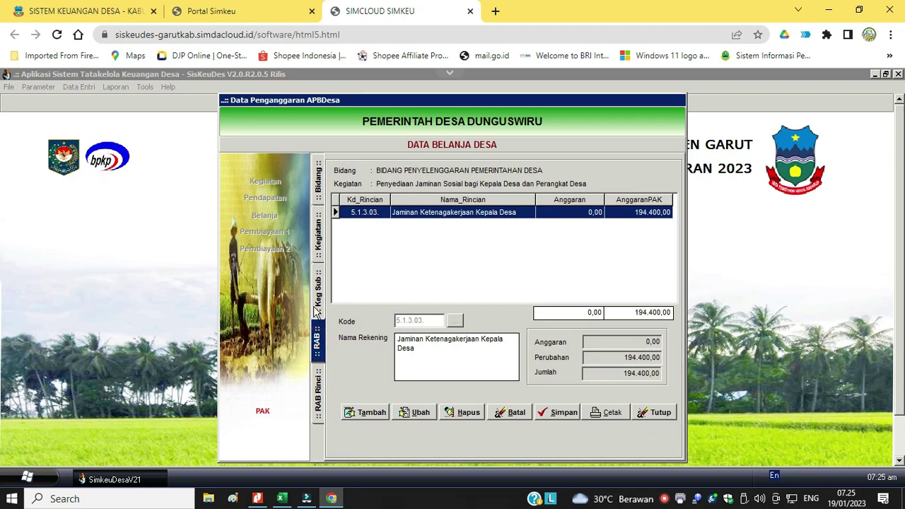
click(317, 313)
double_click(485, 253)
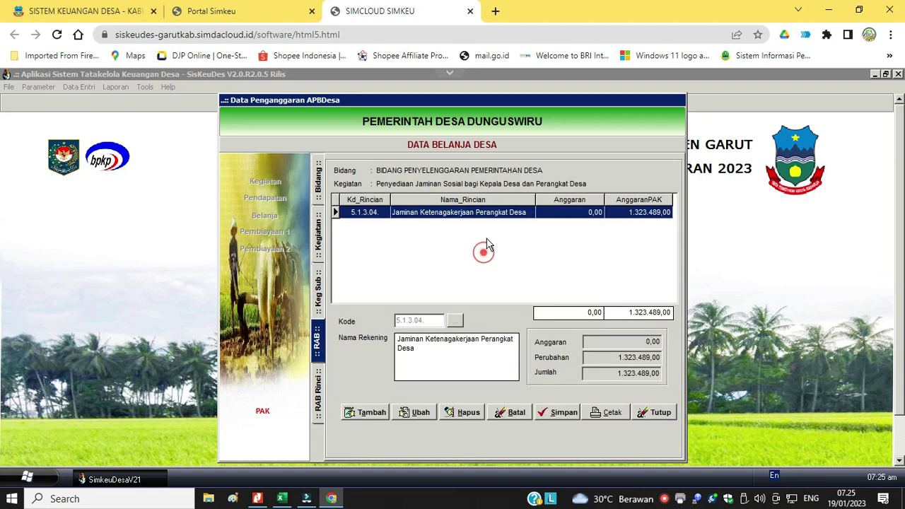
double_click(476, 215)
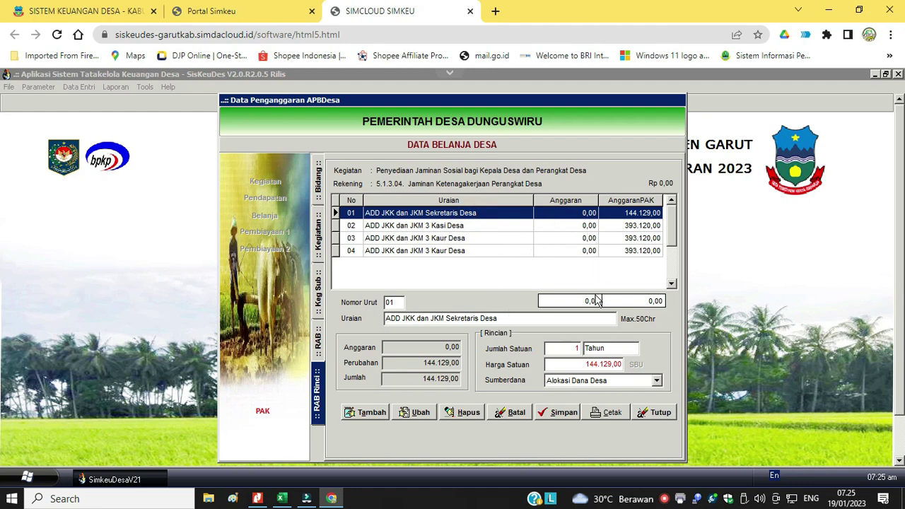
click(517, 226)
click(514, 238)
click(512, 252)
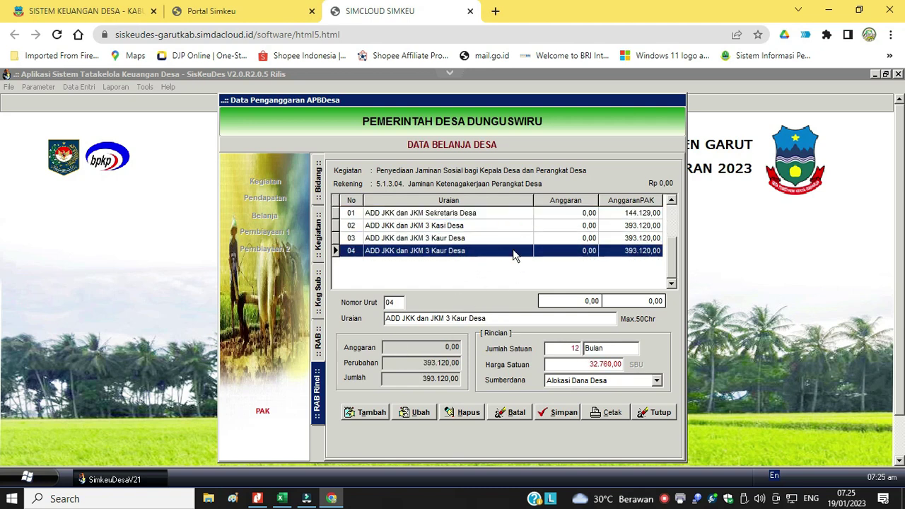
click(655, 412)
click(613, 420)
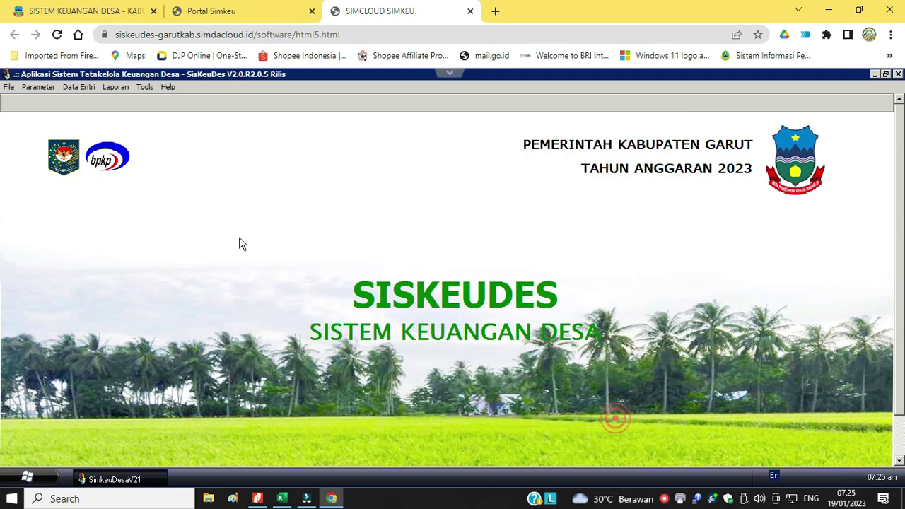
Select 38 Kecamatan BL. Limbangan and Desa Dunguswiru, and switch to amendment report versions
click(117, 87)
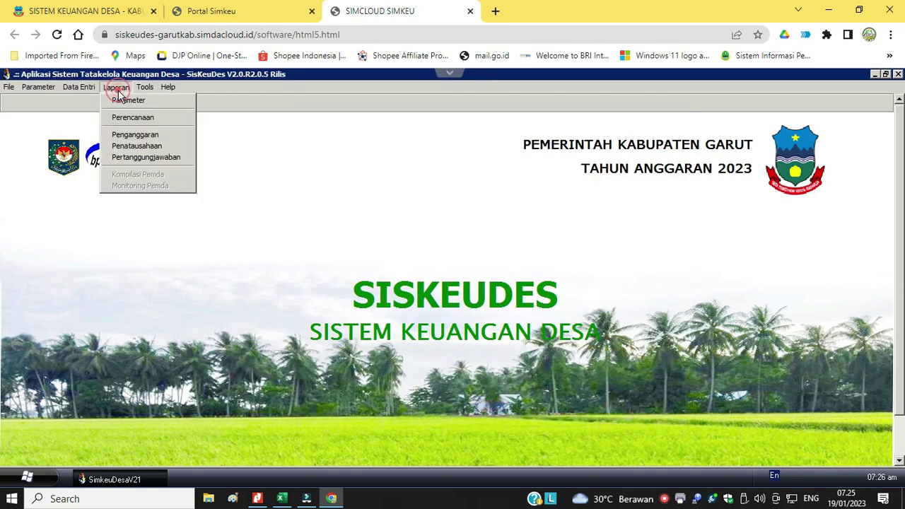
click(134, 137)
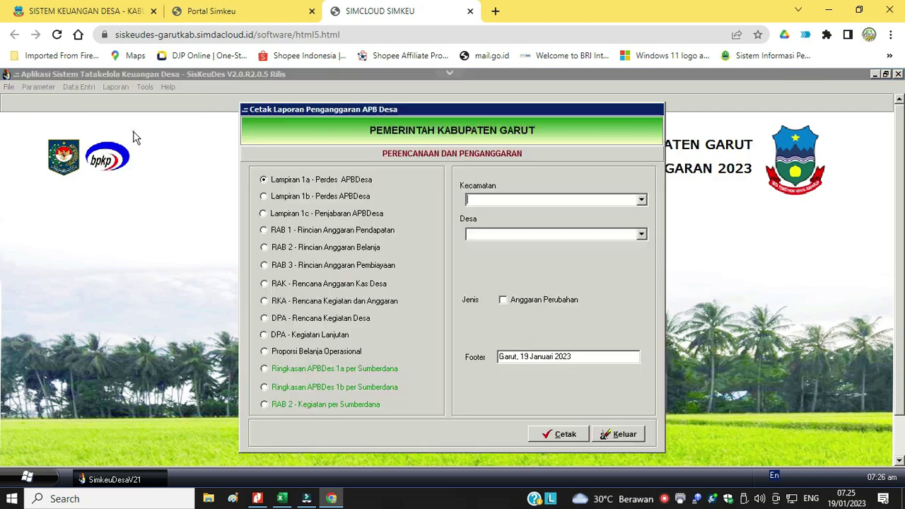
click(639, 200)
click(631, 214)
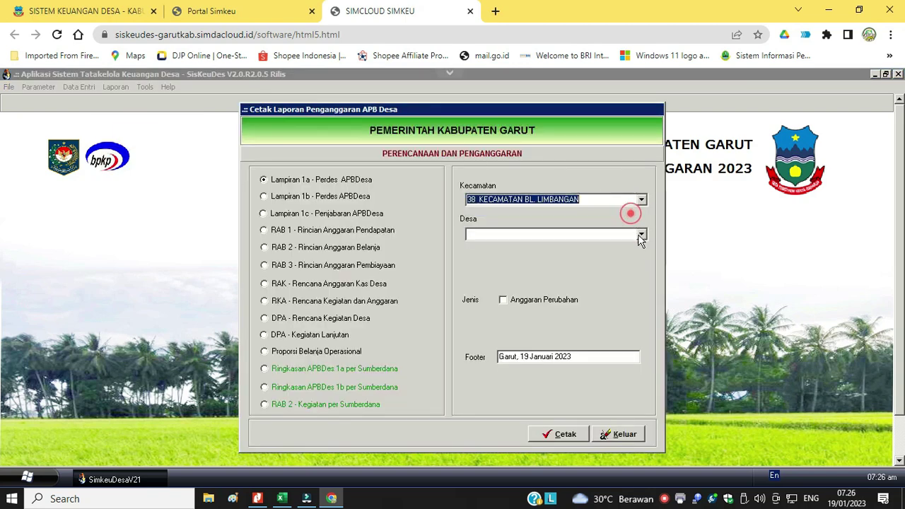
click(640, 234)
click(634, 244)
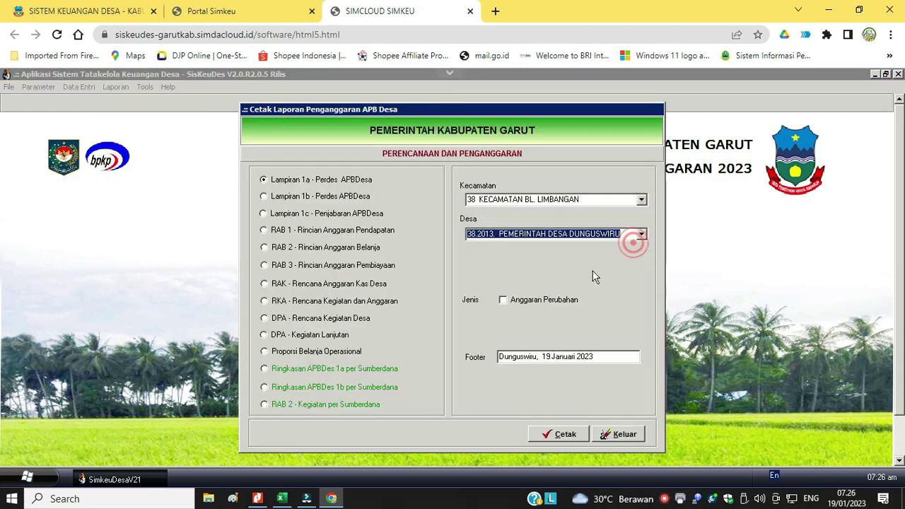
click(552, 300)
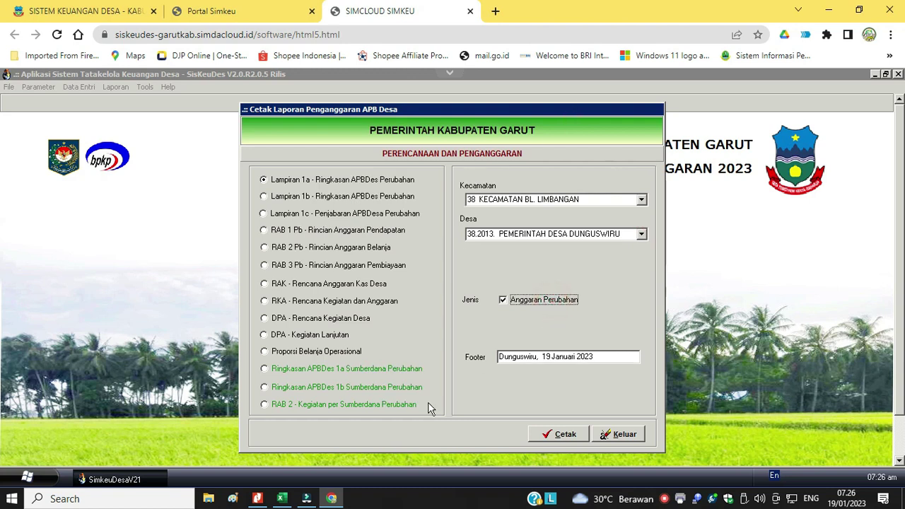
Preview the RAB 2 Kegiatan per Sumberdana Perubahan report for ADD
click(336, 408)
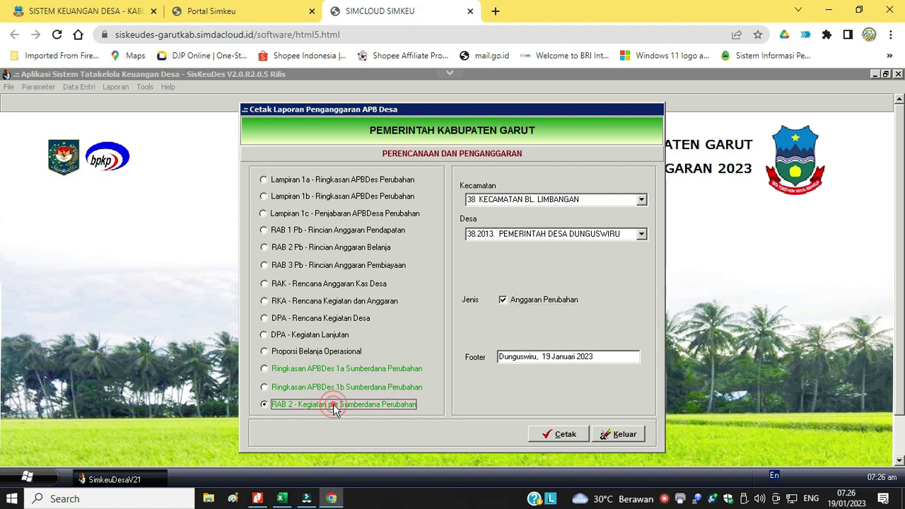
click(533, 274)
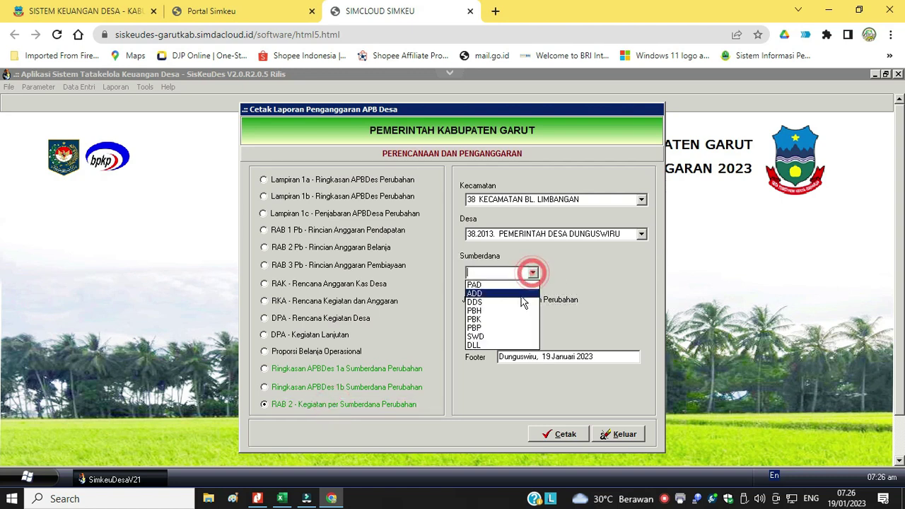
click(523, 293)
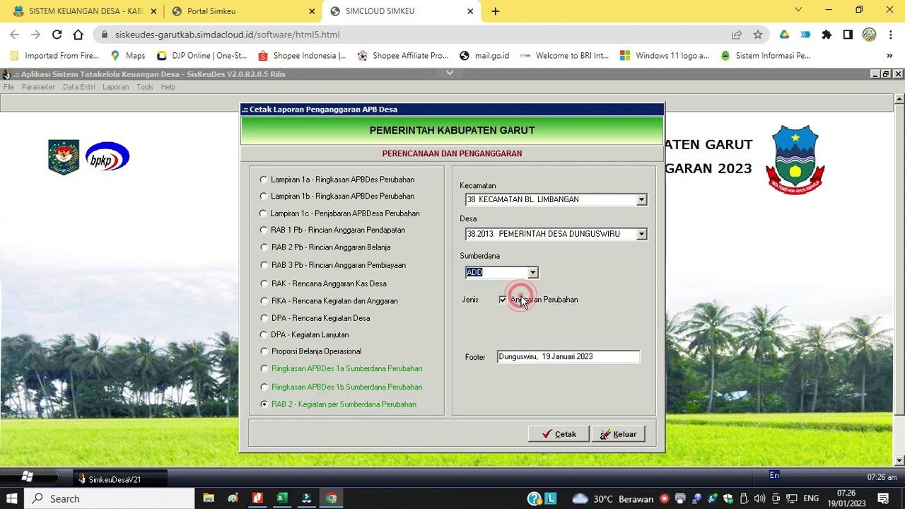
click(555, 434)
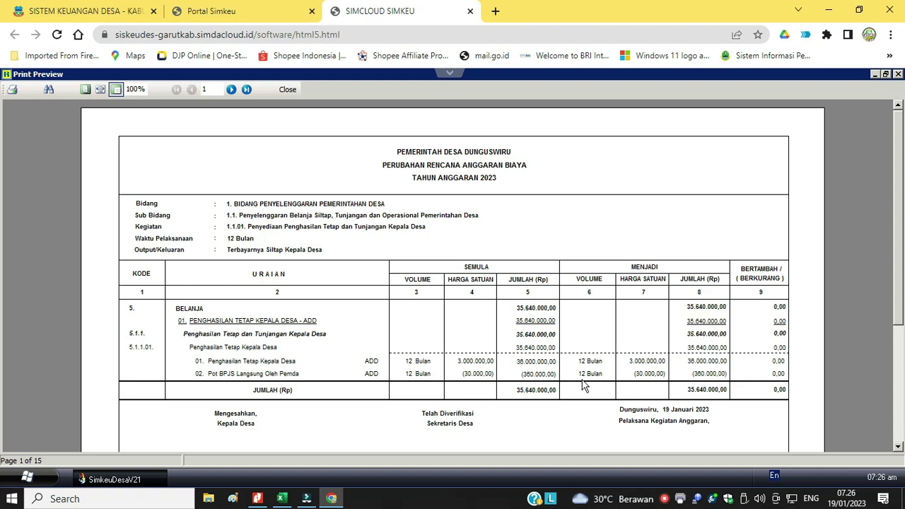
Highlight the 1% (satu persen) participant contribution clause in item (2) of PERBUP NO 227
click(259, 498)
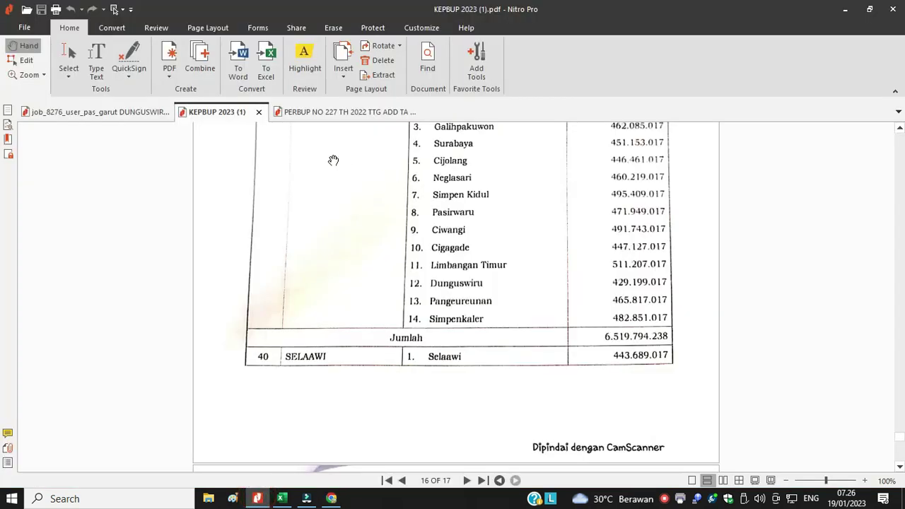
click(329, 115)
scroll(458, 309, up, 3)
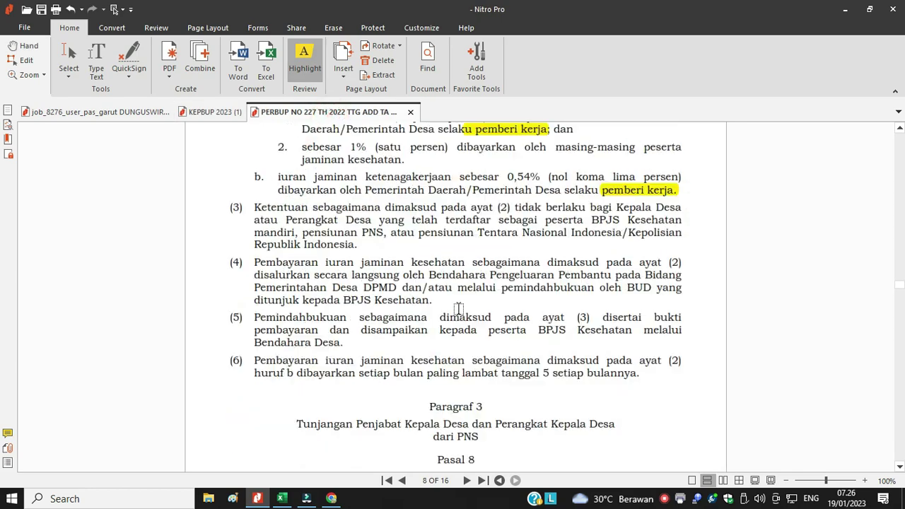
scroll(458, 309, up, 3)
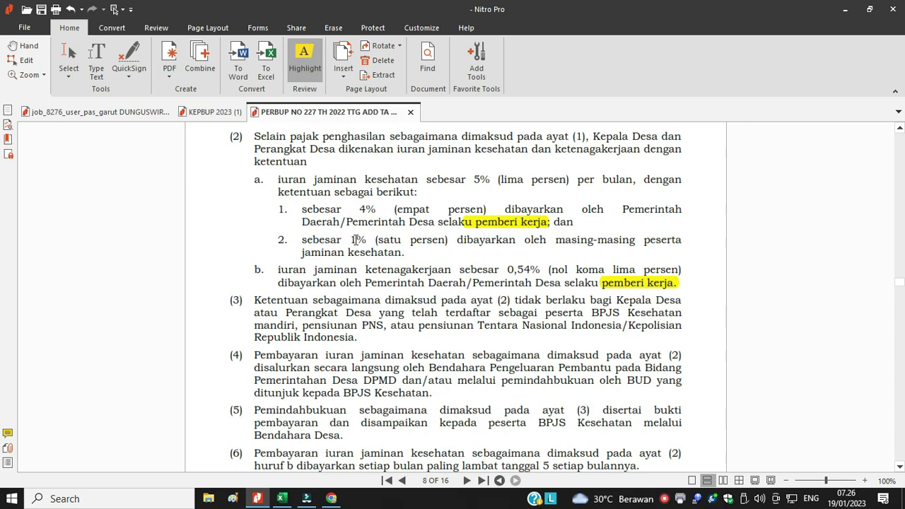
drag(347, 238, 646, 247)
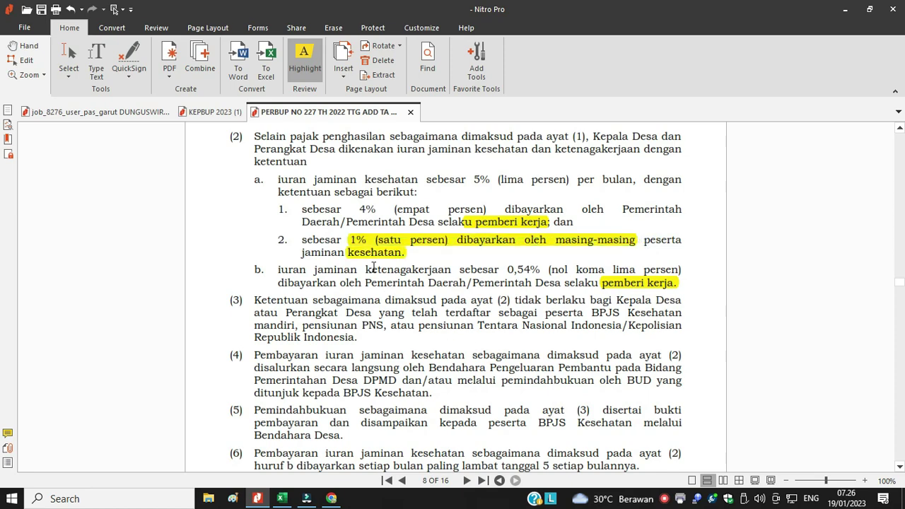
click(329, 499)
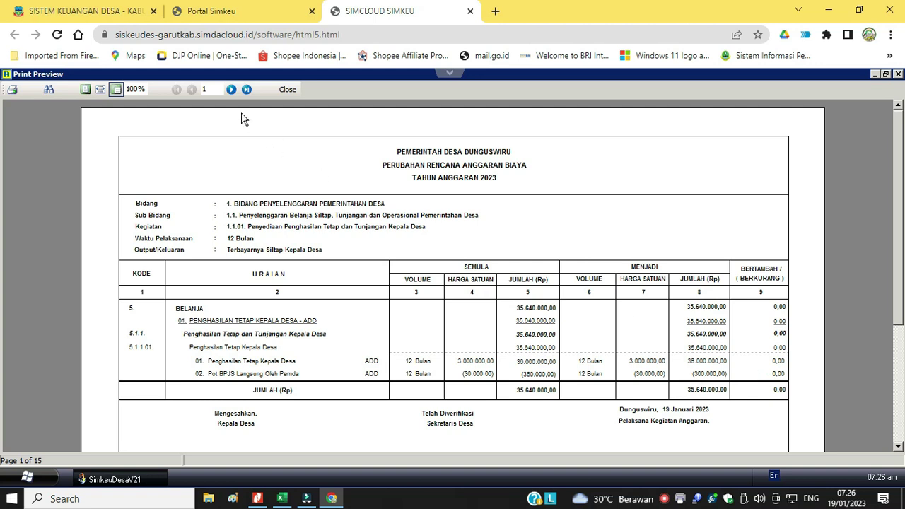
Read through pages 2 to 4 of the ADD change report preview
click(232, 90)
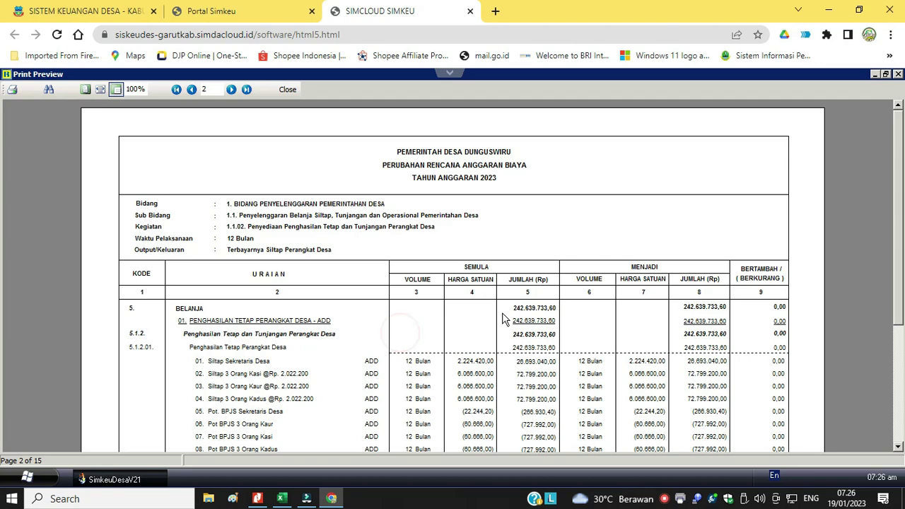
click(896, 247)
drag(896, 247, 900, 293)
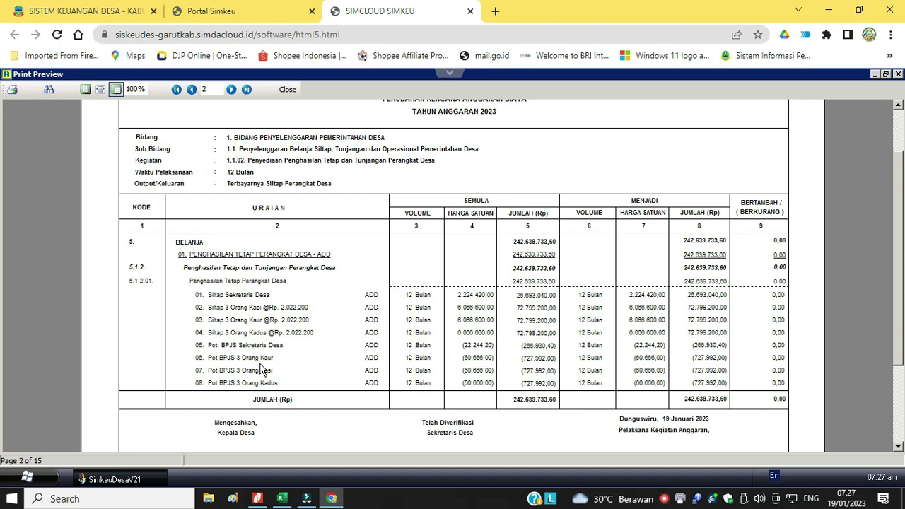
click(231, 90)
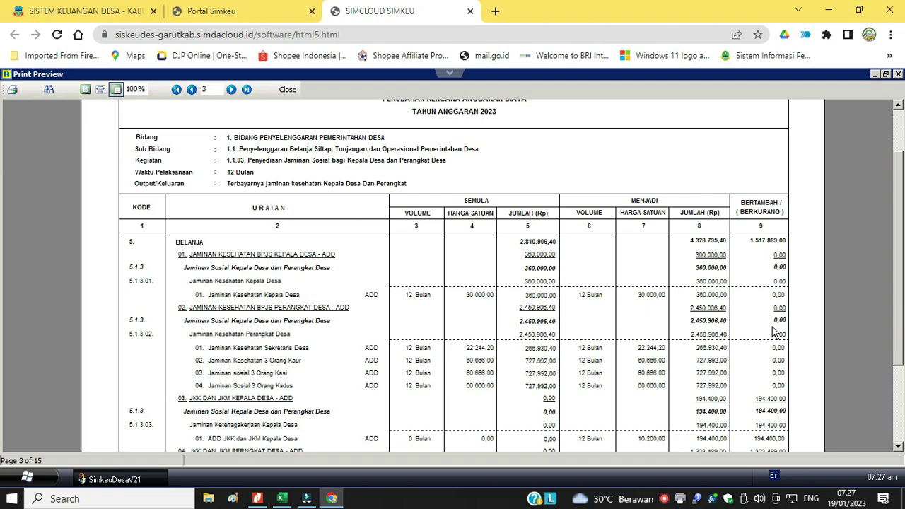
drag(899, 329, 899, 408)
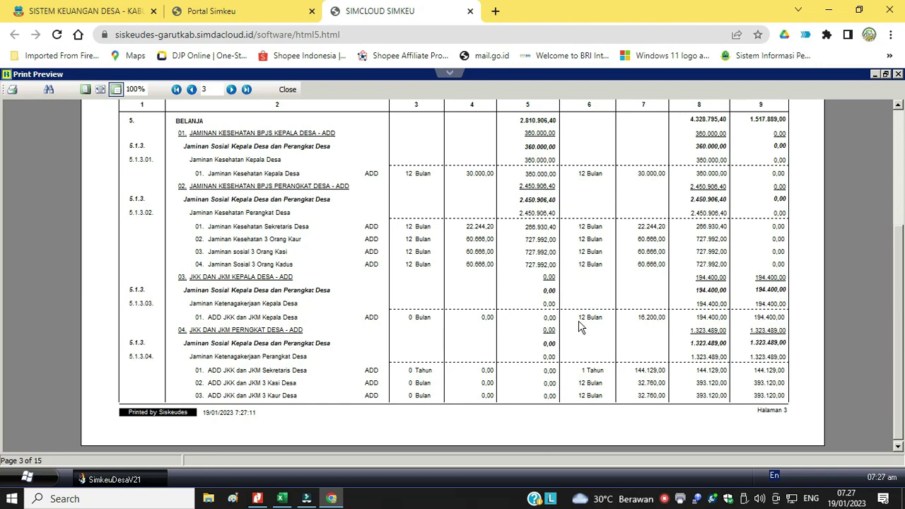
scroll(579, 325, up, 1)
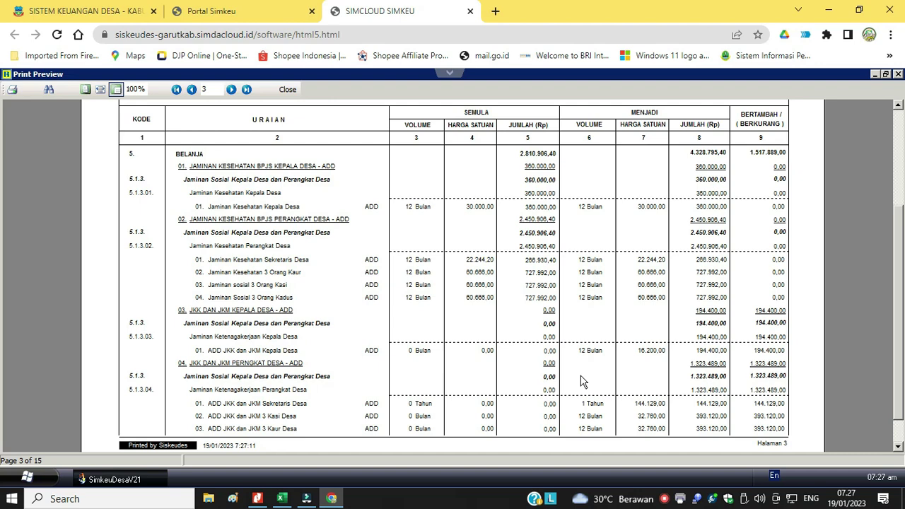
scroll(581, 382, down, 1)
click(231, 89)
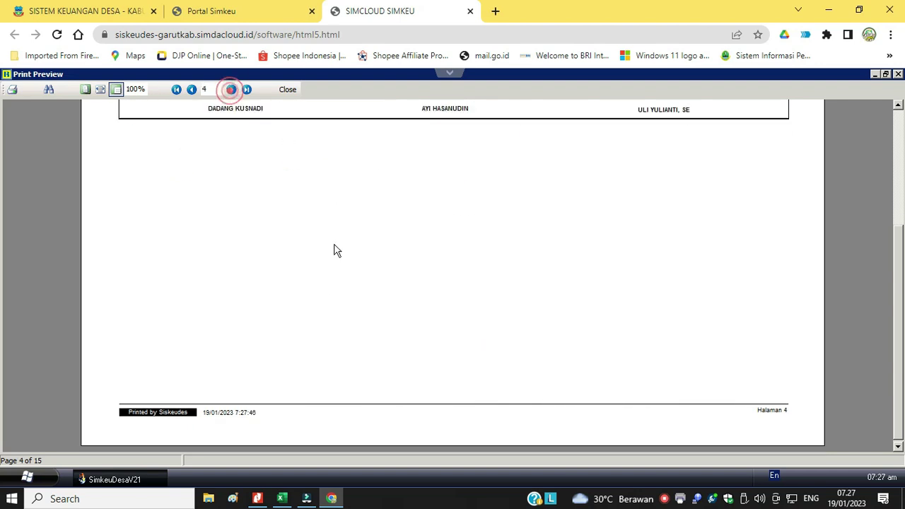
scroll(323, 289, up, 3)
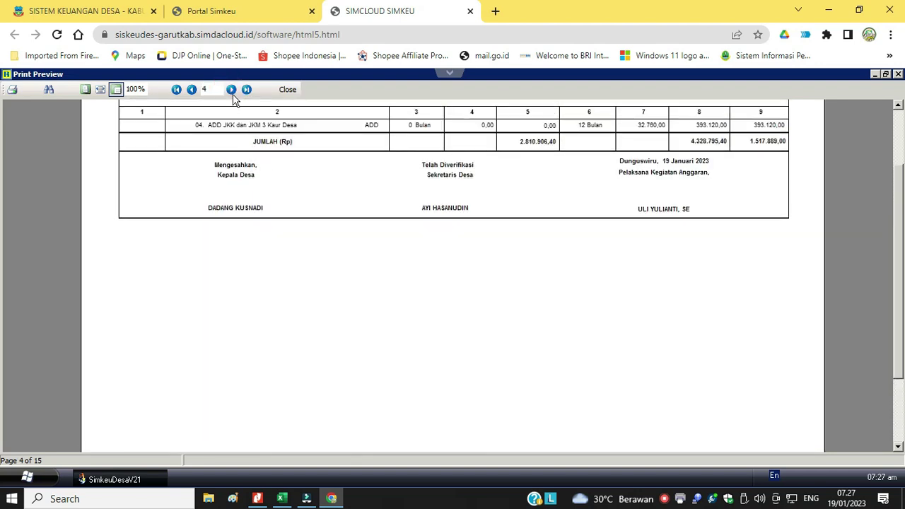
Advance through pages 5 to 15, ending where Pembinaan PKK drops to 2.978.488,00
click(231, 90)
click(231, 90)
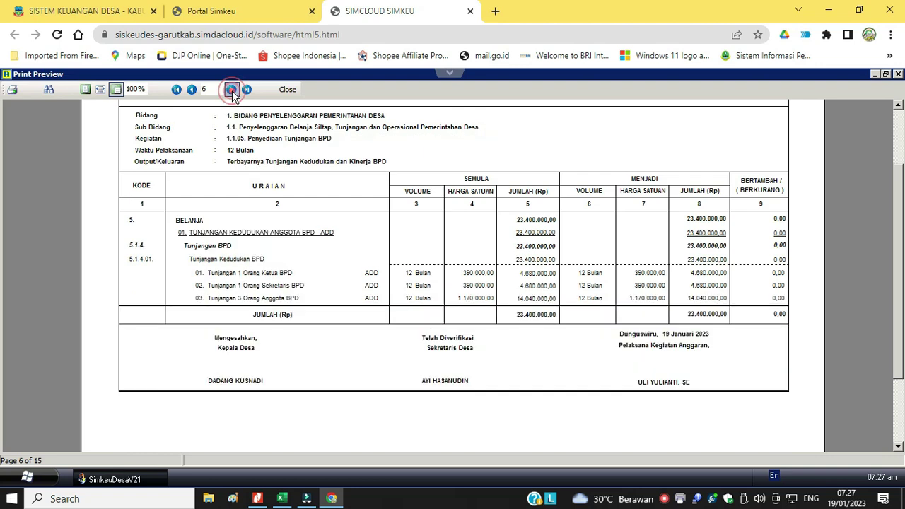
click(231, 90)
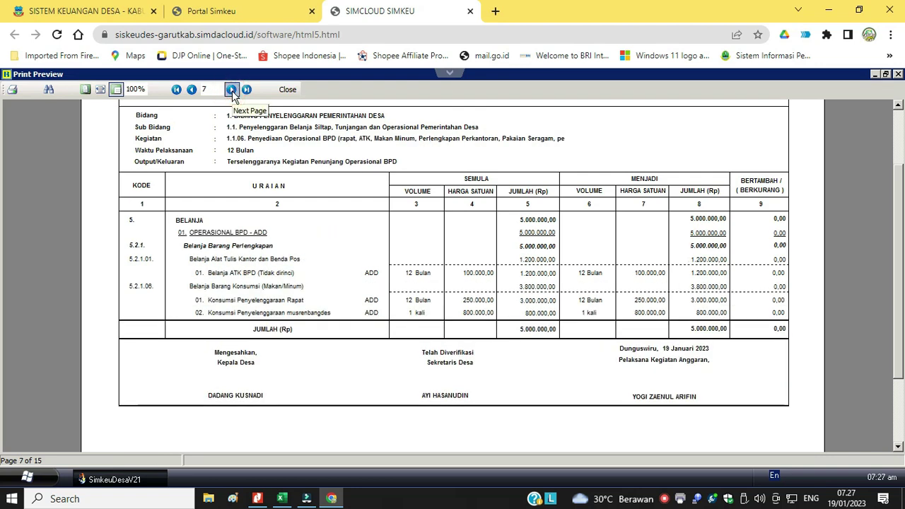
click(232, 90)
click(232, 90)
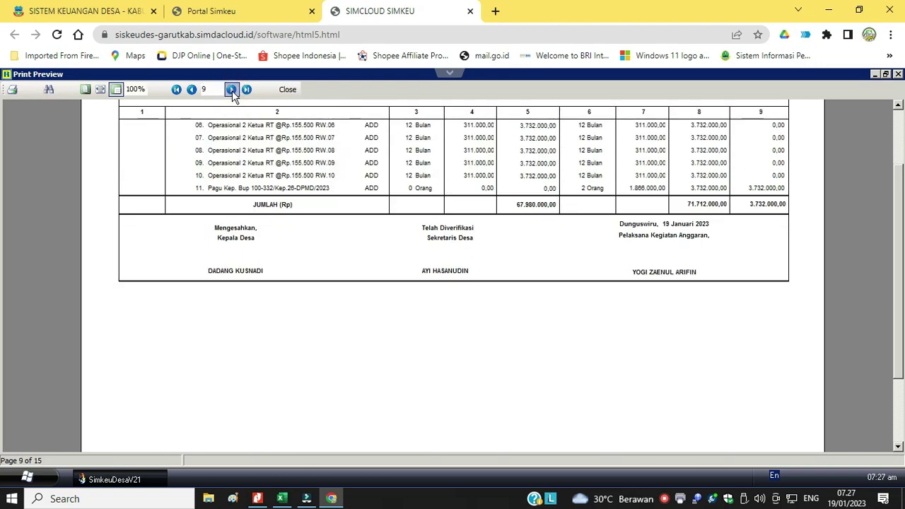
click(232, 89)
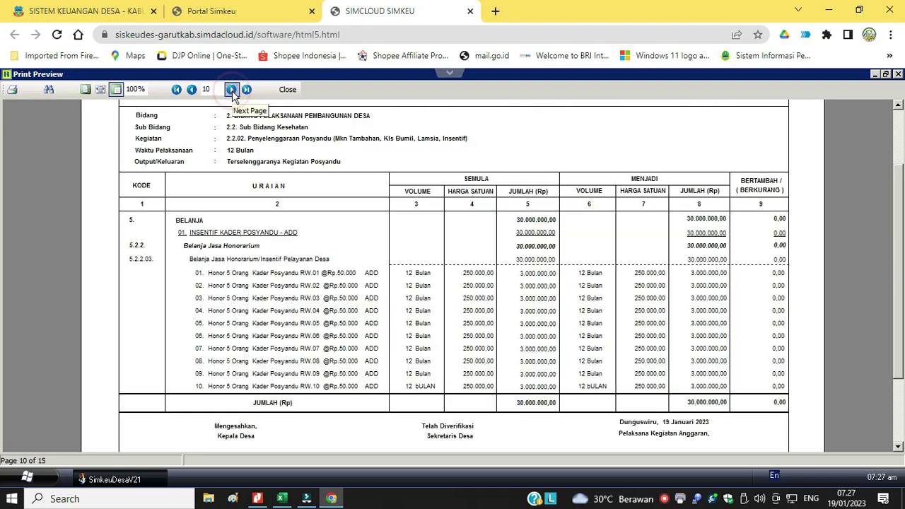
click(232, 90)
click(231, 90)
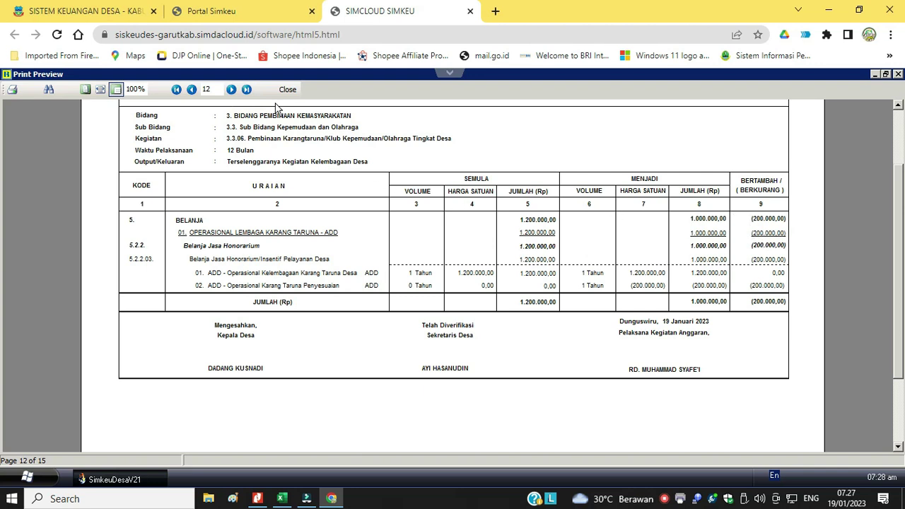
click(232, 90)
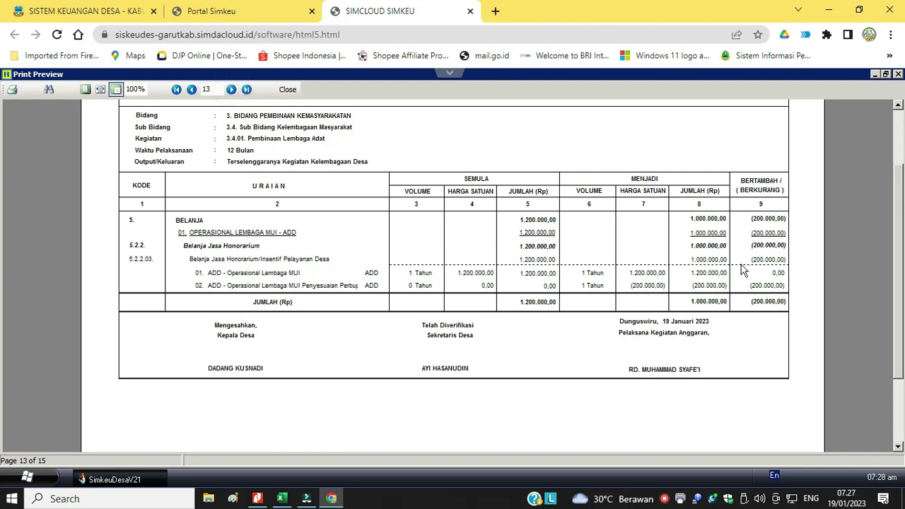
click(231, 90)
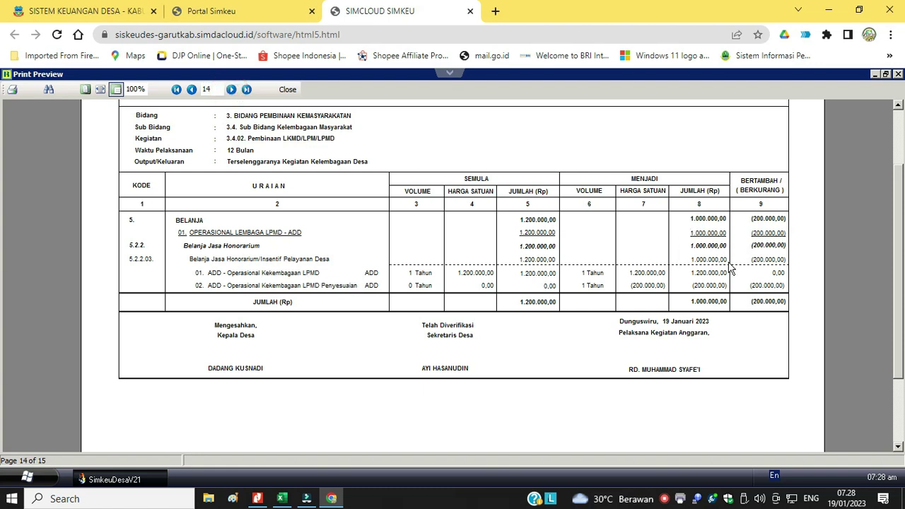
click(231, 90)
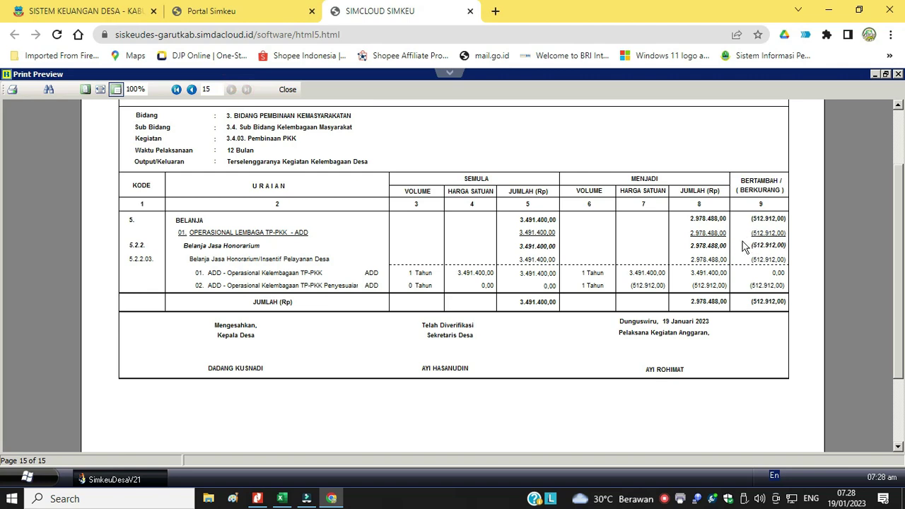
click(281, 498)
Inspect the ADD BARU RT incentive in G14 and KELEMBAGAAN DESA 6.478.488,00 in G16
click(426, 358)
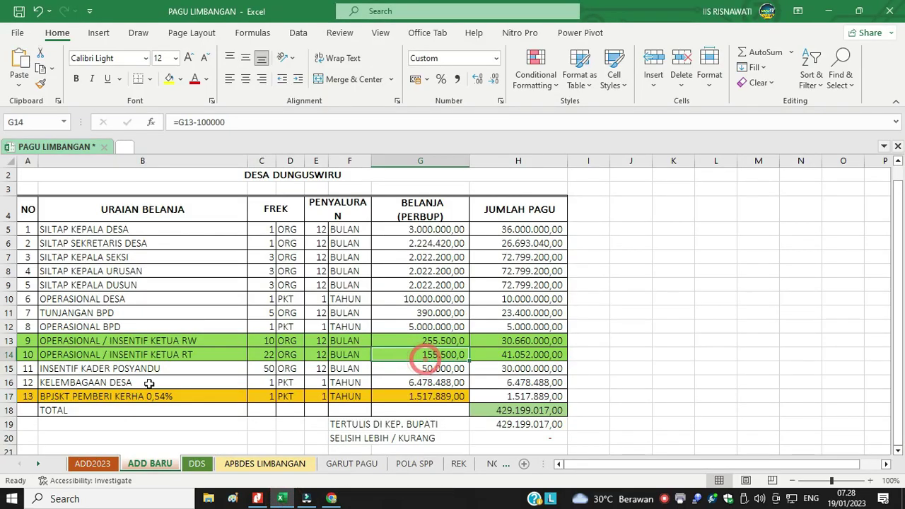
click(94, 369)
click(79, 382)
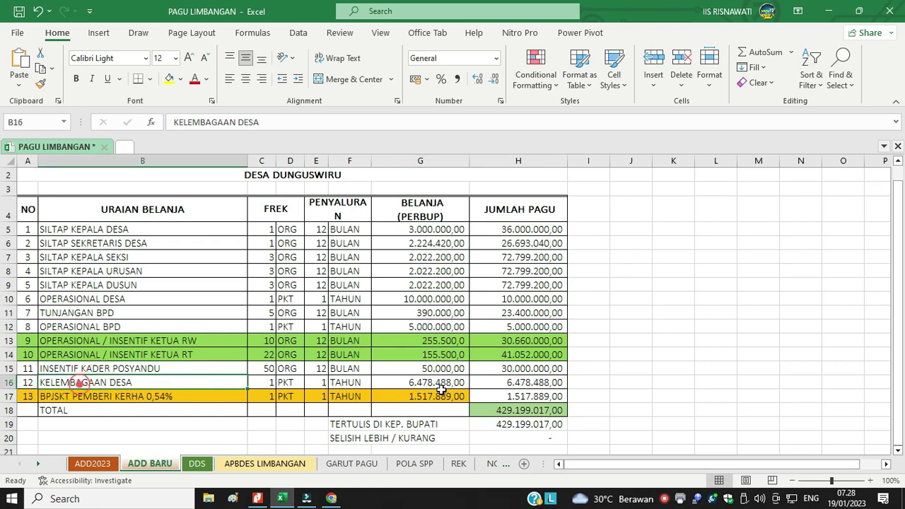
click(436, 381)
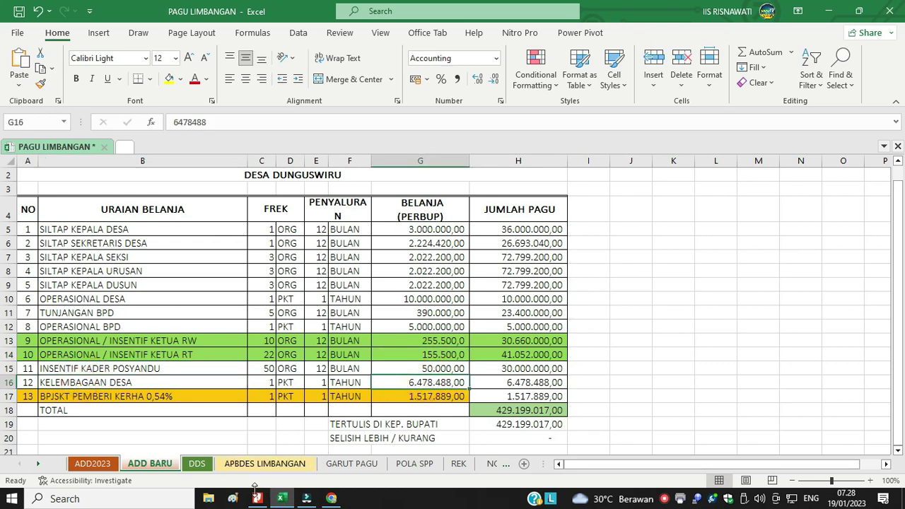
mouse_move(259, 500)
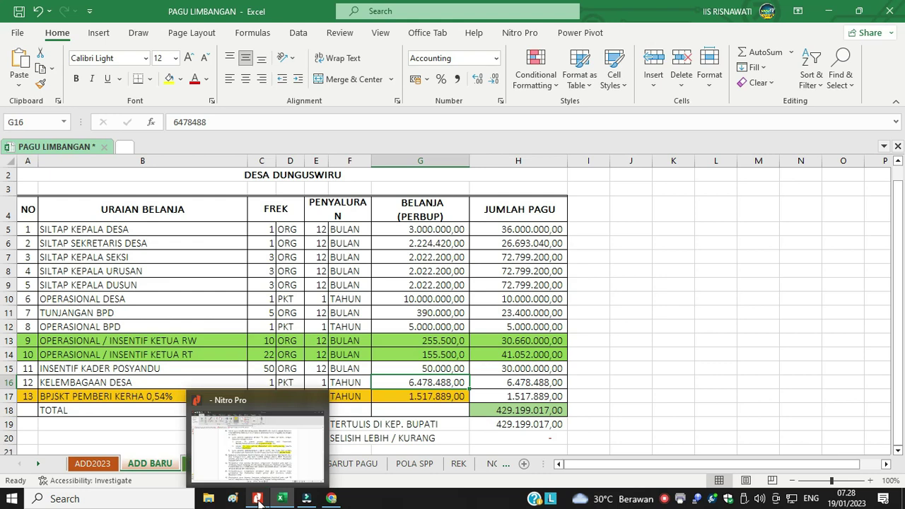
Highlight Rp6.478.488,00 in Pasal 12 item (3) of the PERBUP, then close the report preview
click(259, 500)
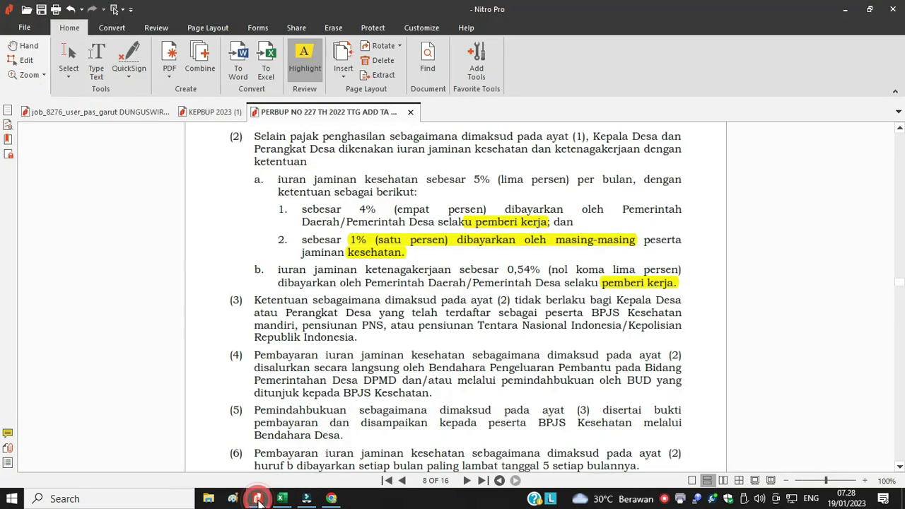
scroll(452, 386, down, 3)
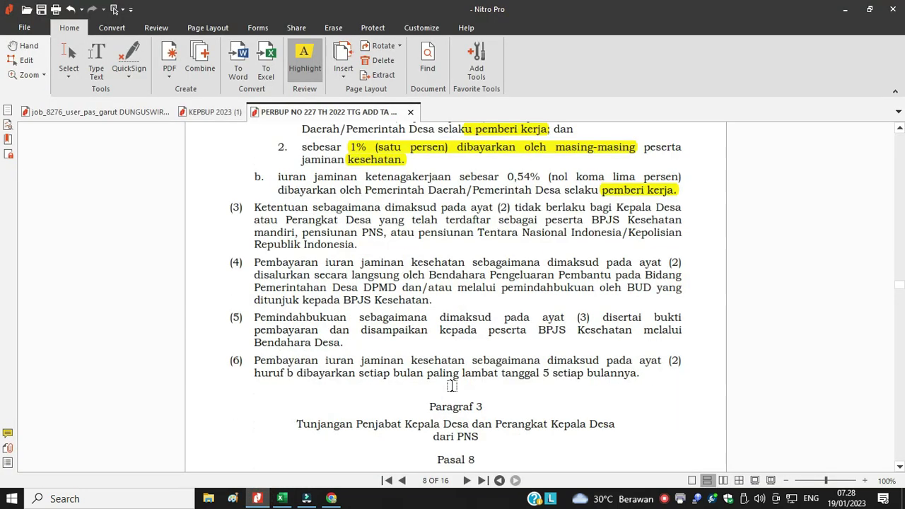
scroll(451, 385, down, 3)
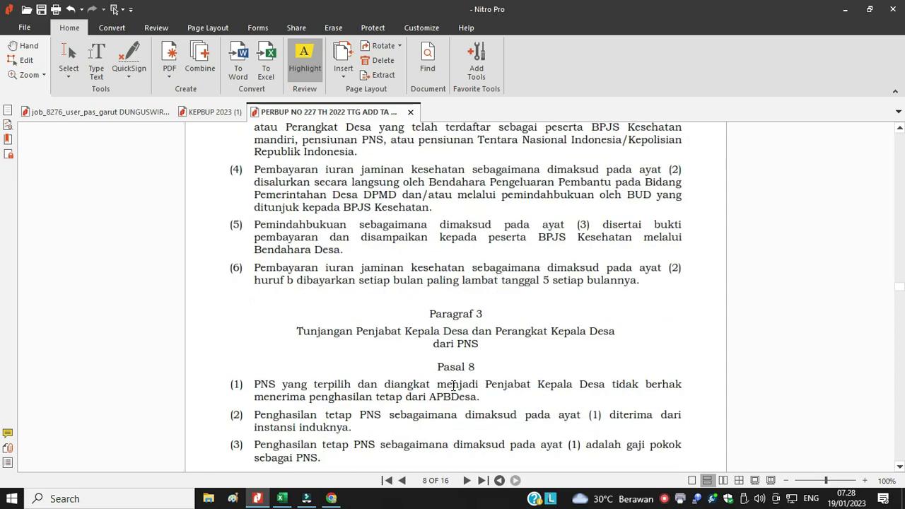
scroll(452, 385, down, 9)
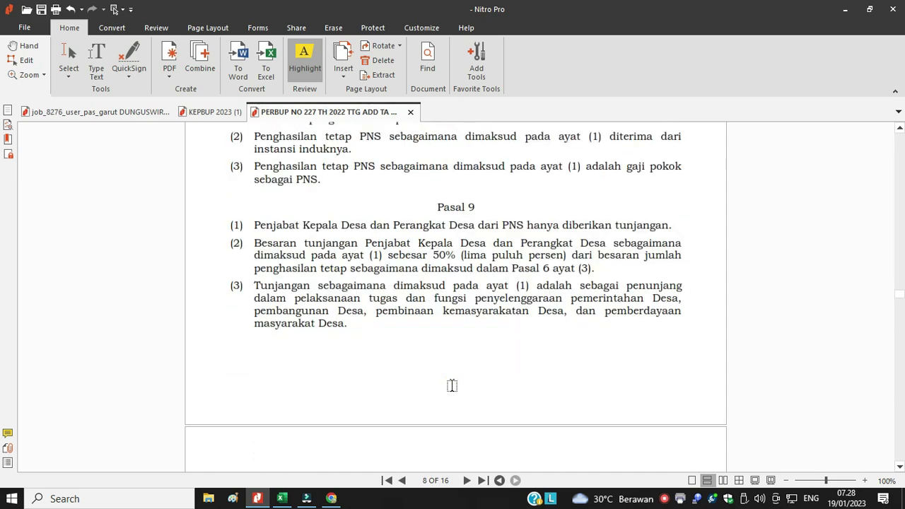
scroll(452, 385, down, 13)
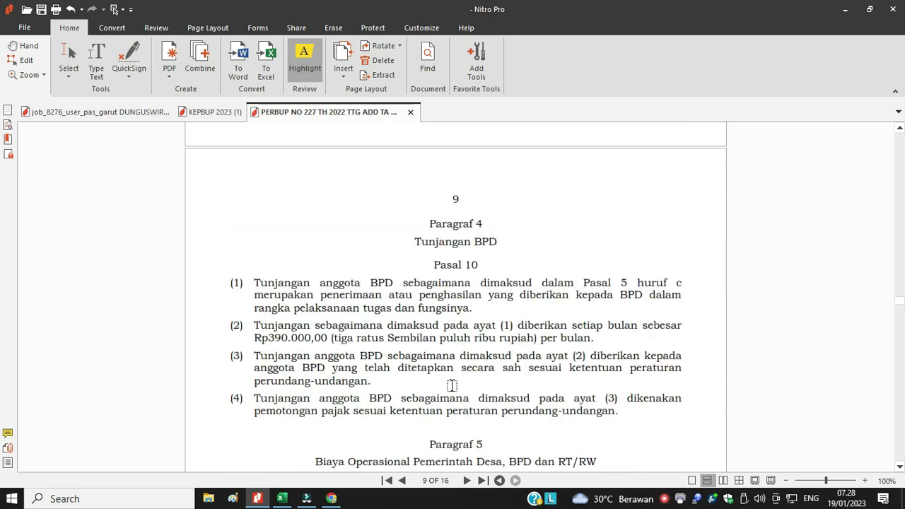
scroll(451, 385, down, 3)
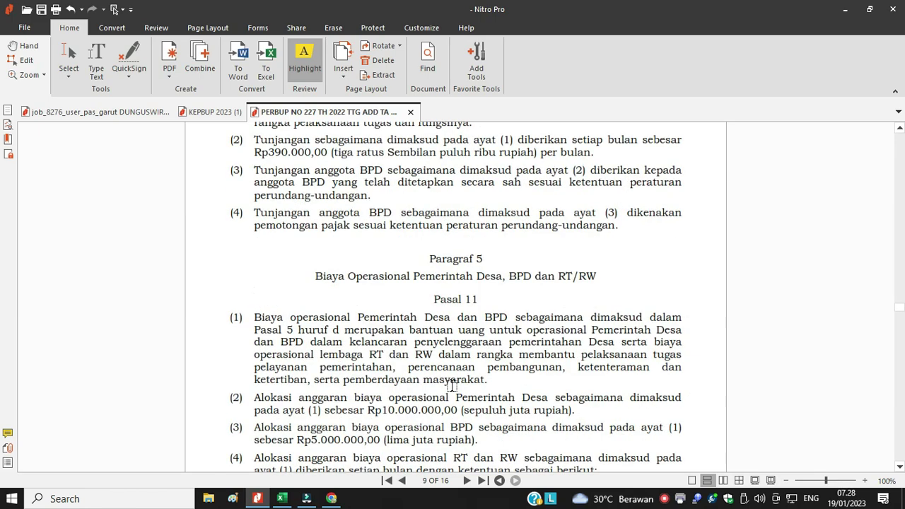
scroll(450, 385, down, 3)
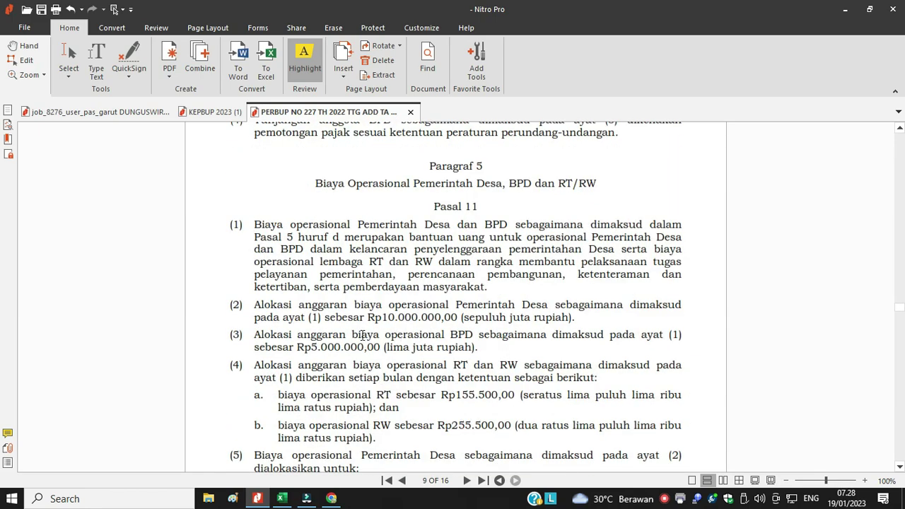
scroll(492, 432, down, 3)
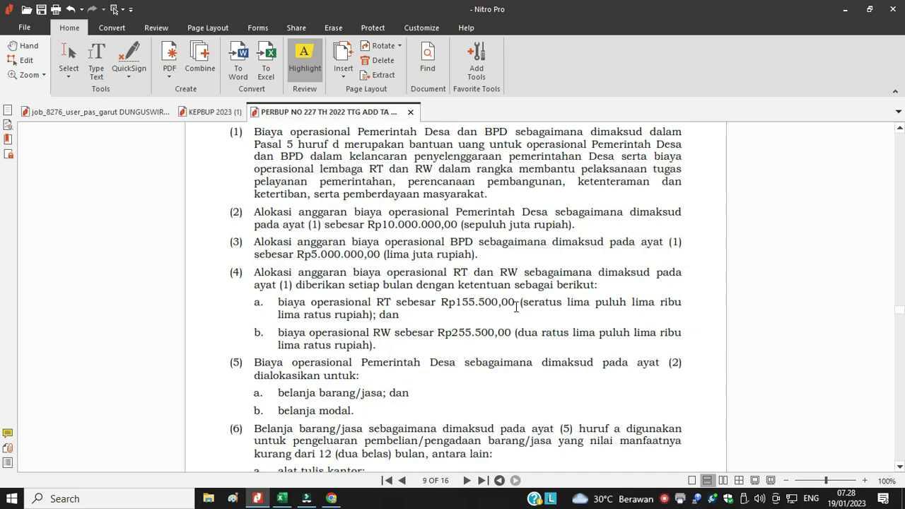
scroll(493, 364, down, 3)
scroll(521, 350, down, 12)
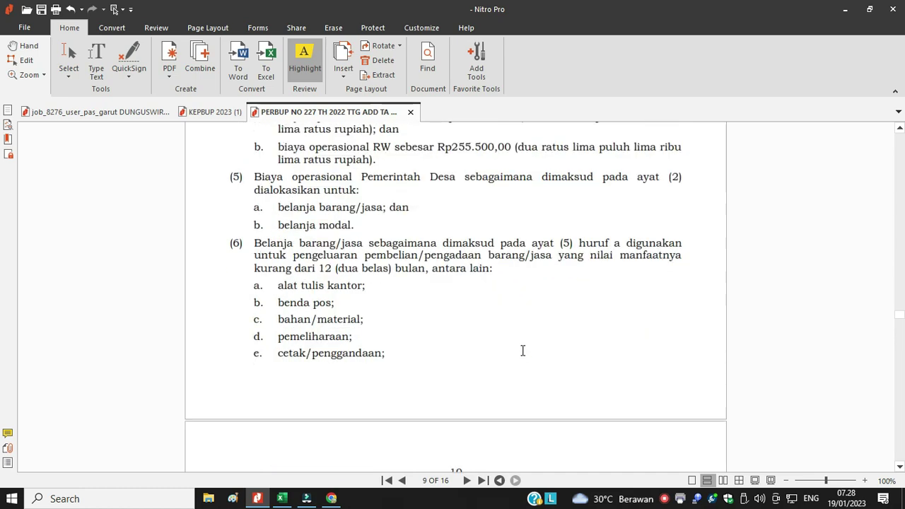
scroll(522, 351, down, 9)
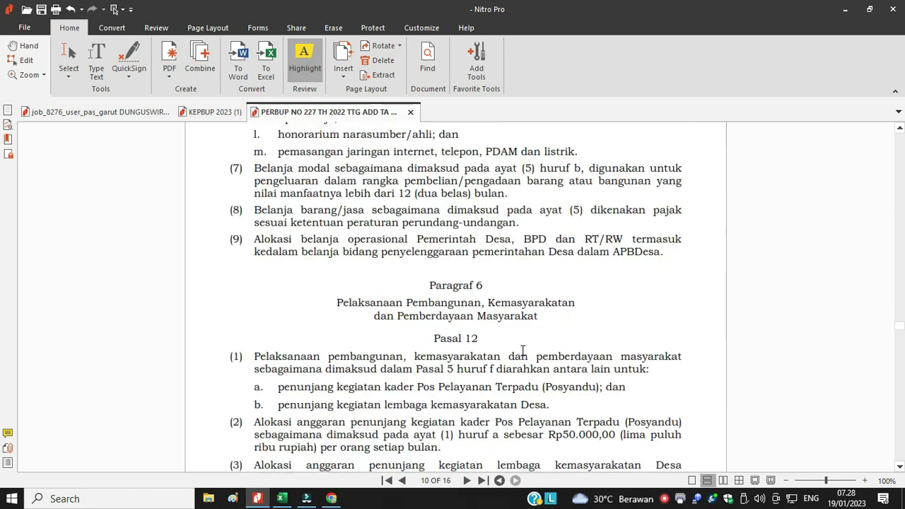
scroll(522, 351, down, 3)
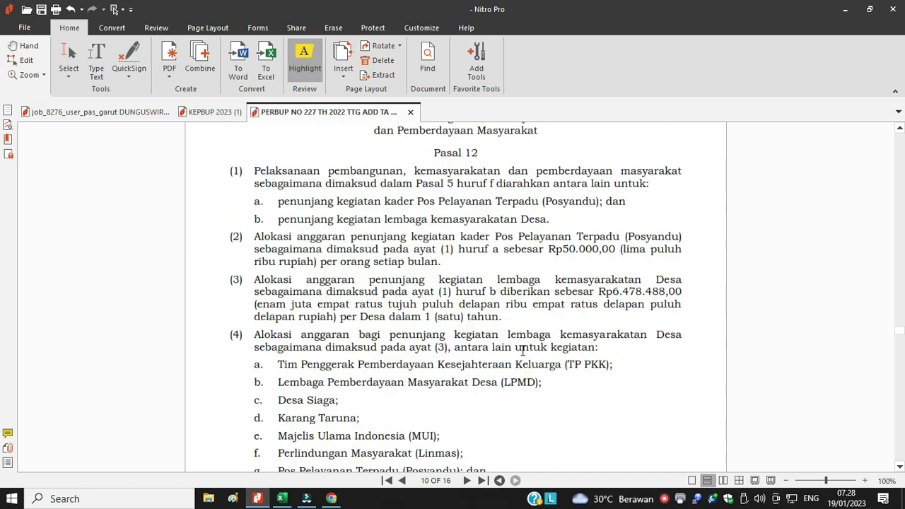
drag(681, 291, 605, 291)
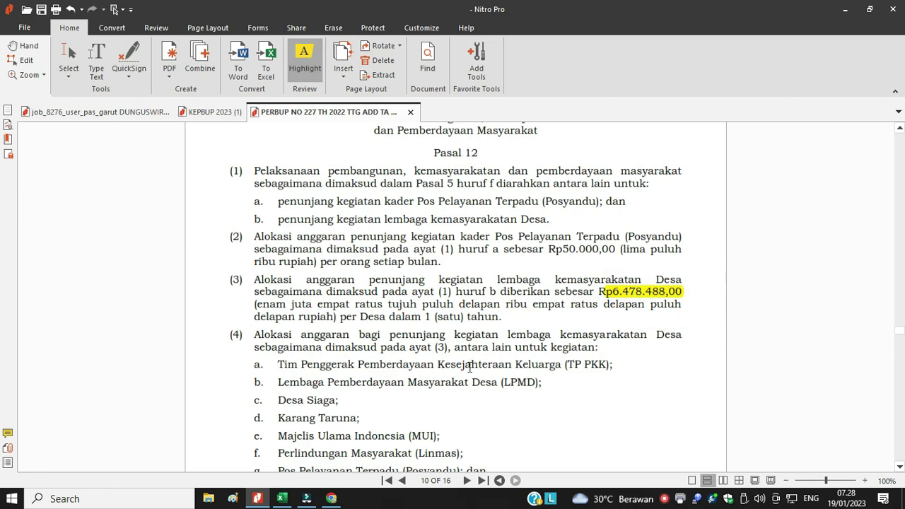
click(331, 499)
click(287, 89)
Preview the Ringkasan APBDes 1a Sumberdana Perubahan report for ADD and scroll through its 2 pages
click(379, 375)
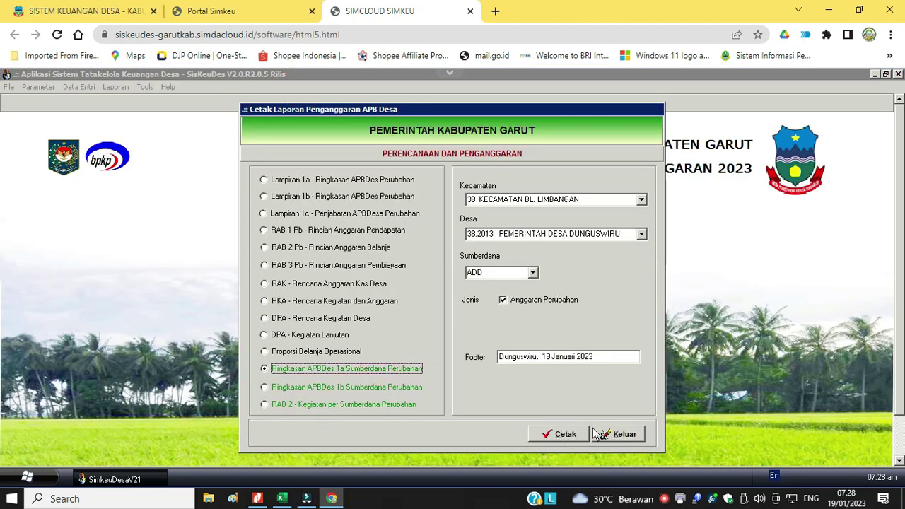
click(569, 434)
scroll(571, 374, down, 4)
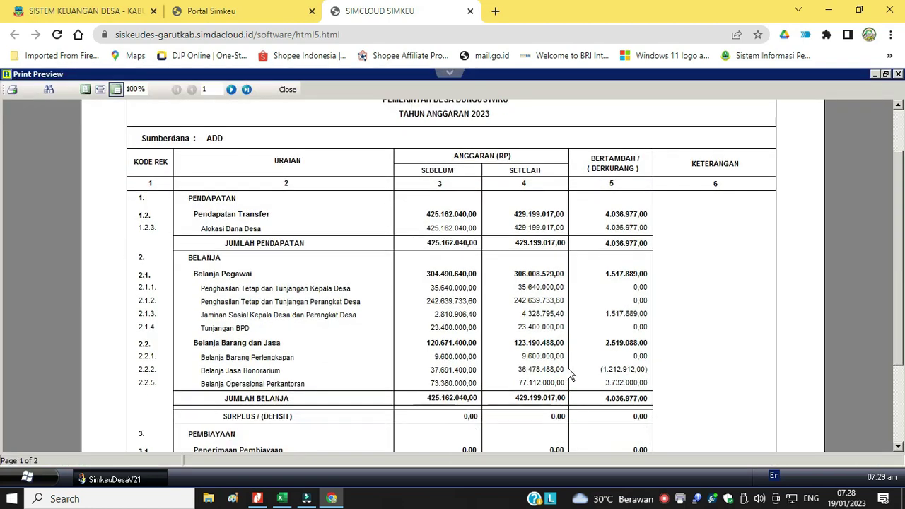
scroll(571, 375, up, 1)
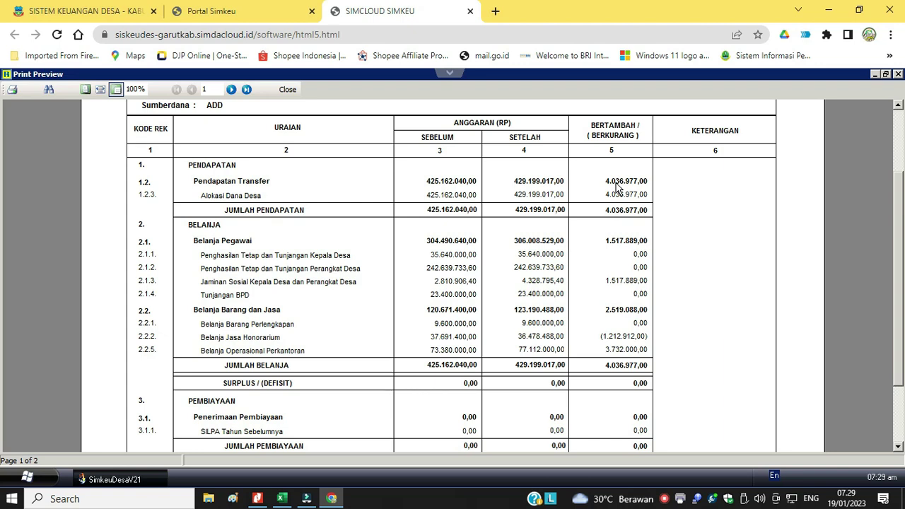
scroll(622, 422, down, 3)
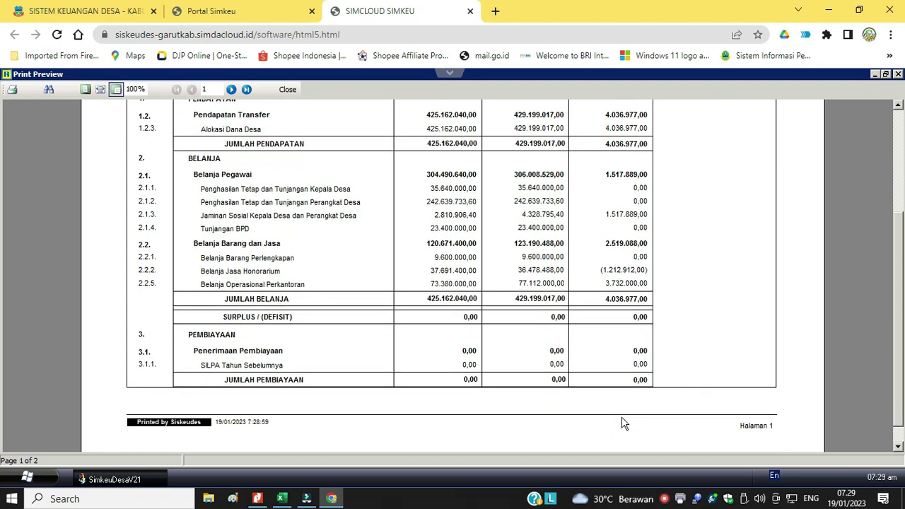
scroll(622, 422, up, 4)
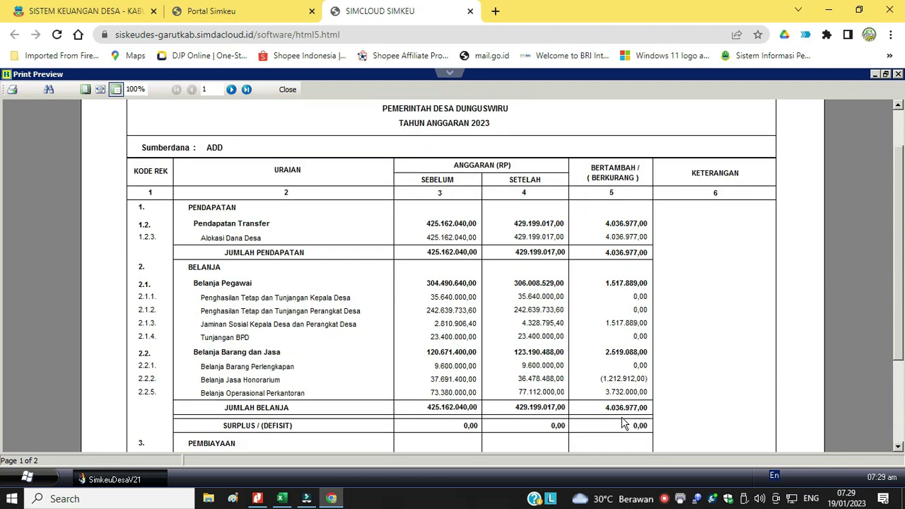
scroll(622, 423, down, 1)
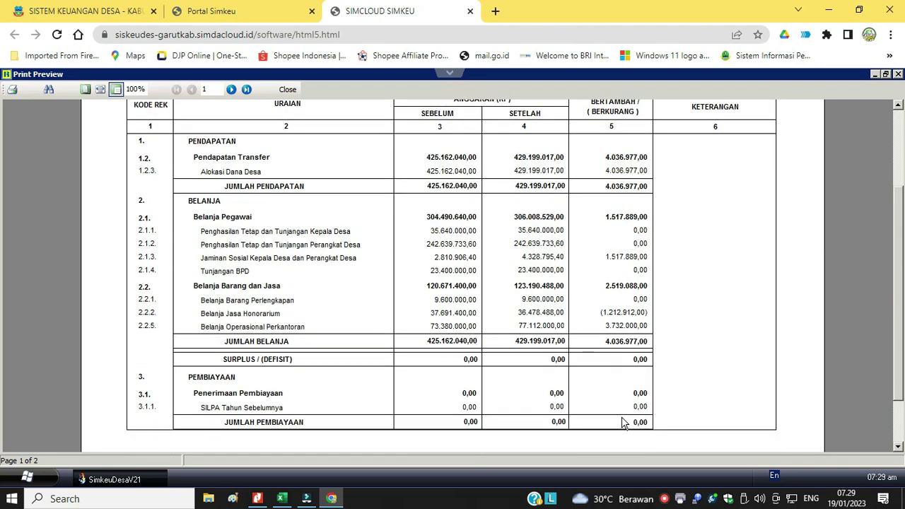
Replace the ADD summary preview with a preview of the Lampiran 1a APBDes change summary
click(287, 90)
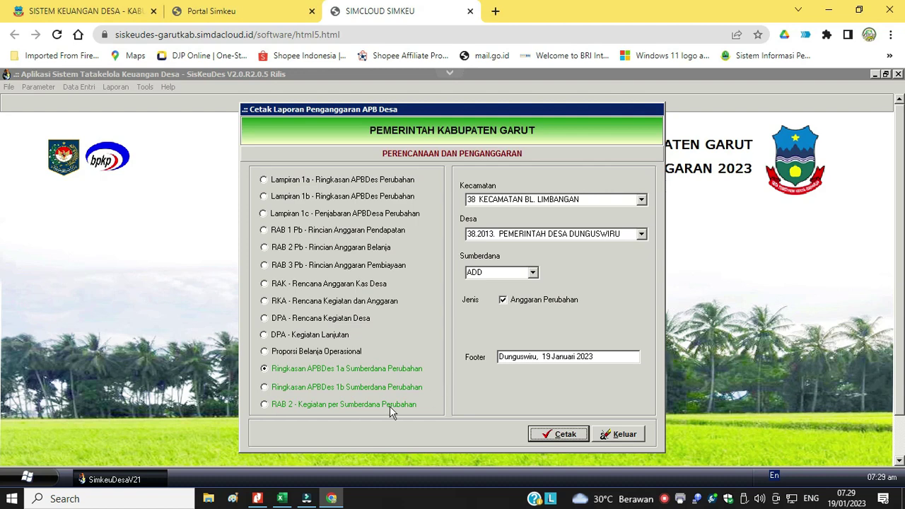
click(352, 181)
click(563, 434)
Review both pages of Lampiran 1a (revenue 1.735.484.504,00 to 1.739.691.481,00), then close the report dialog
scroll(562, 404, down, 6)
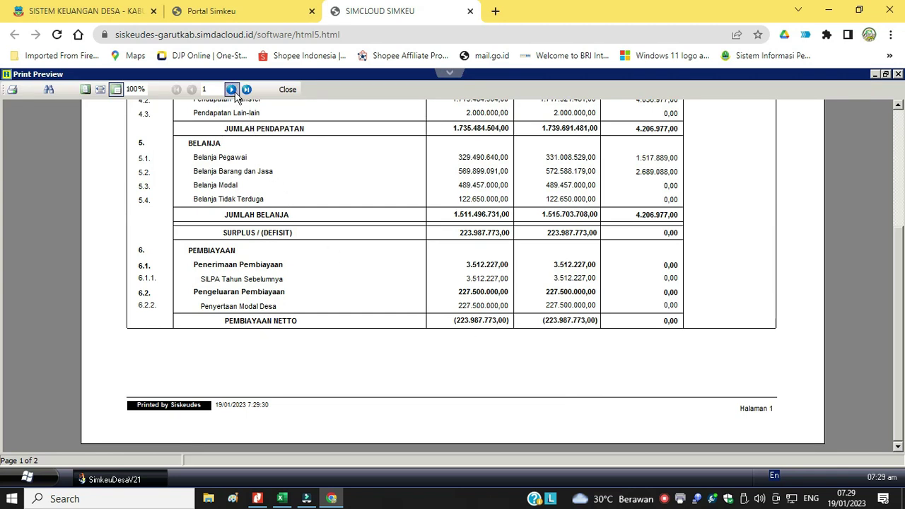
click(232, 89)
scroll(424, 313, up, 5)
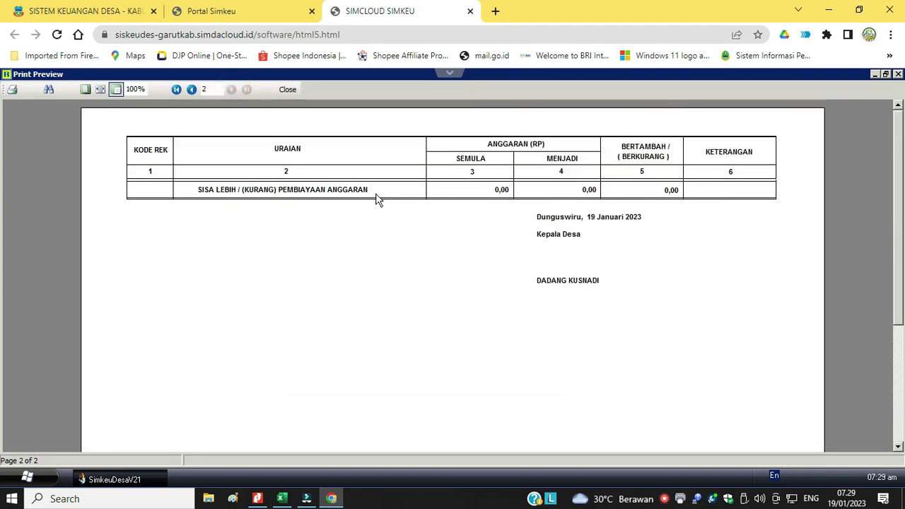
click(288, 89)
click(623, 431)
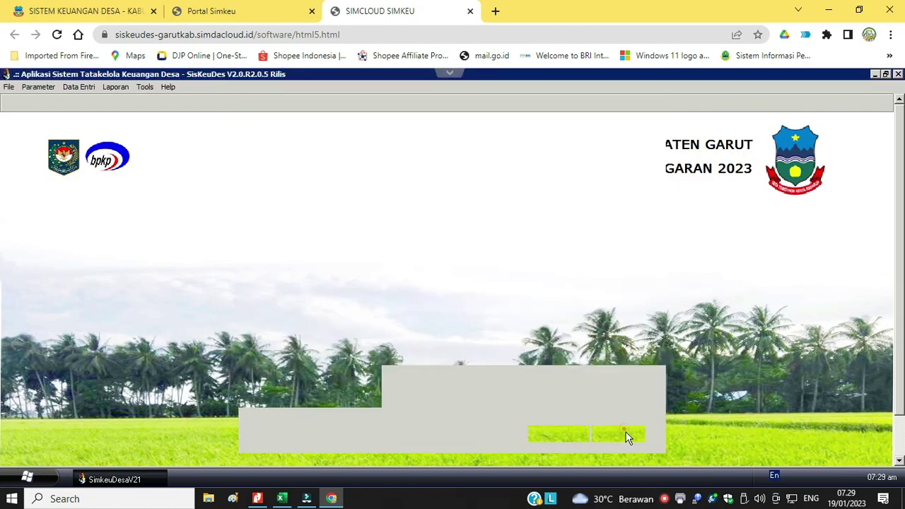